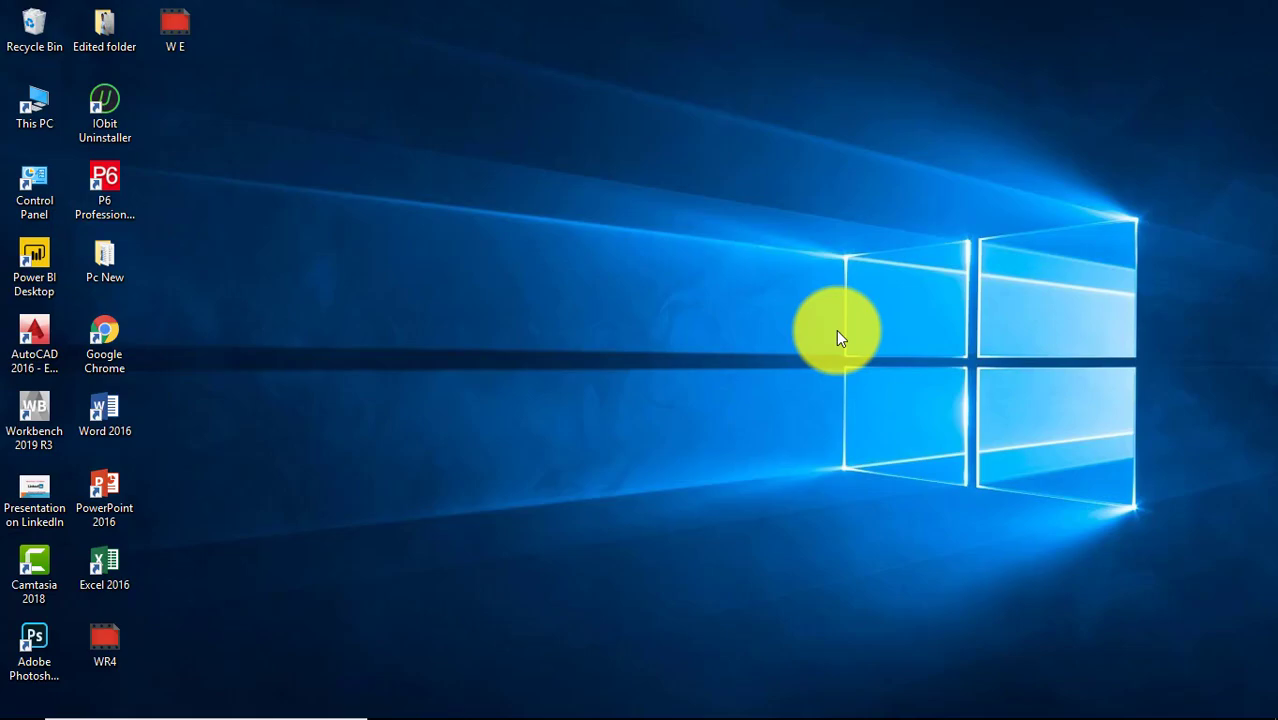
Switch to the How to add Bibliography document in Word and start adding a new citation source
left_click(580, 703)
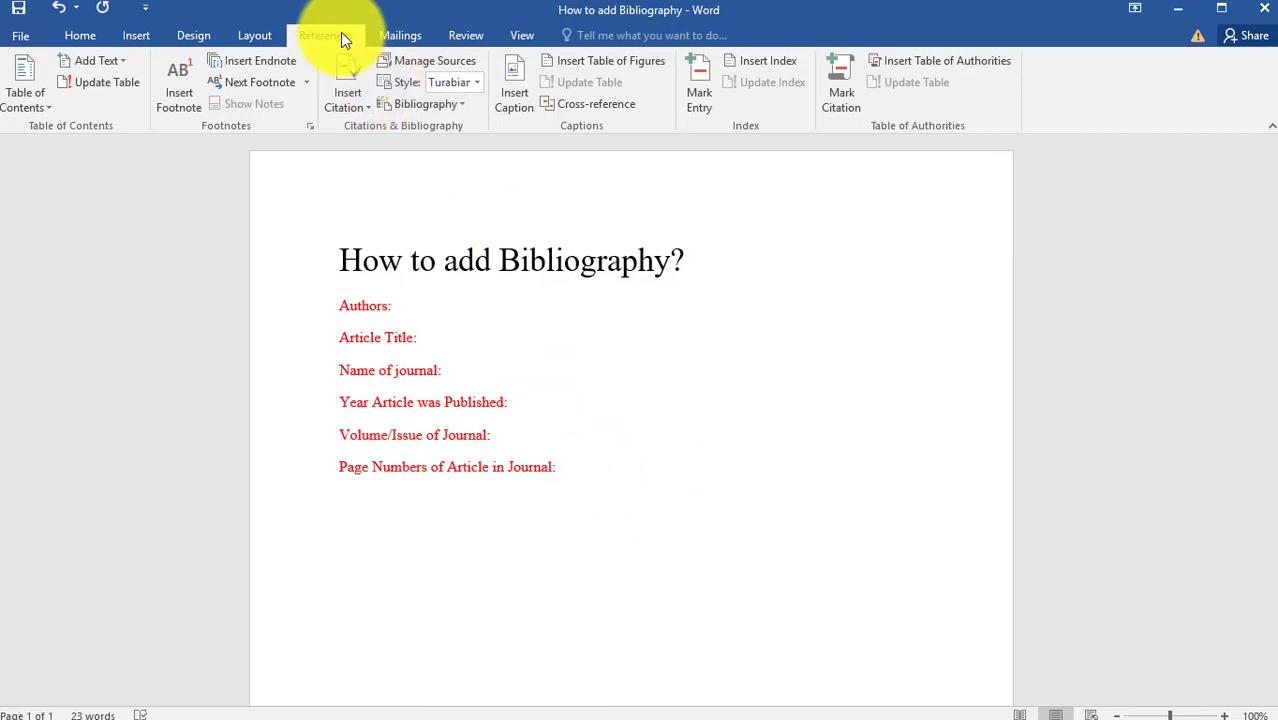
left_click(89, 39)
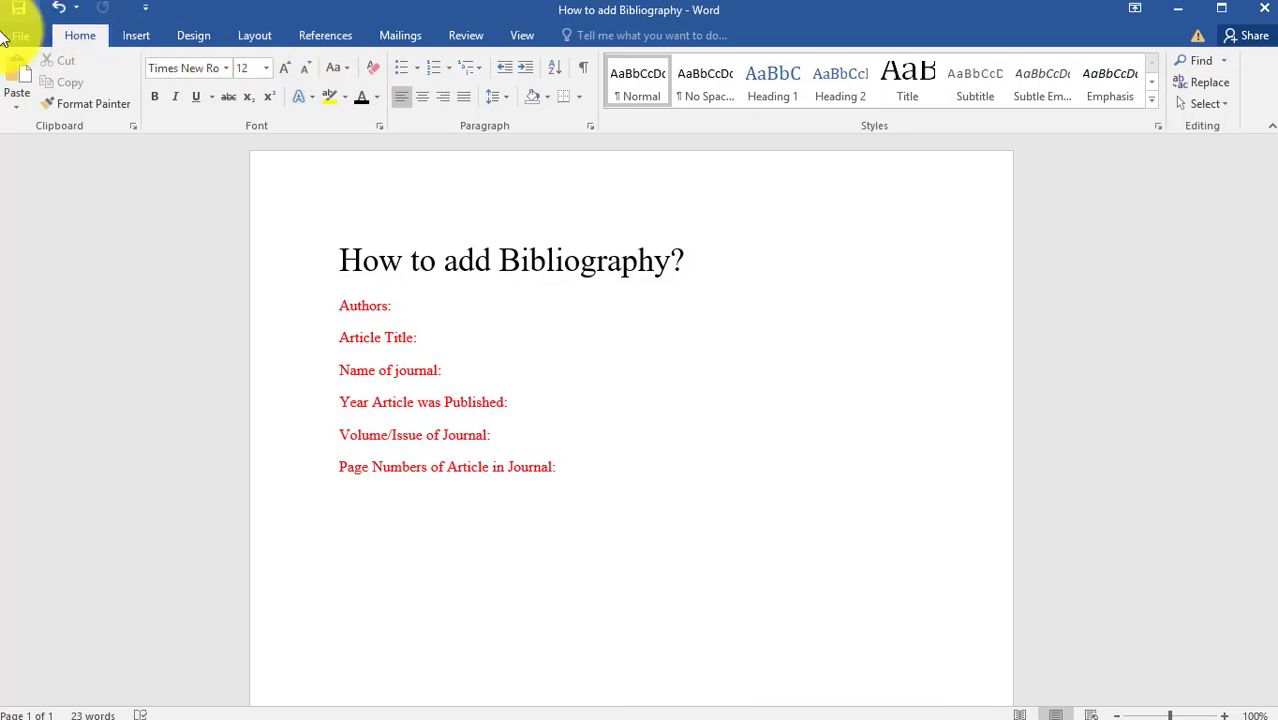
left_click(310, 37)
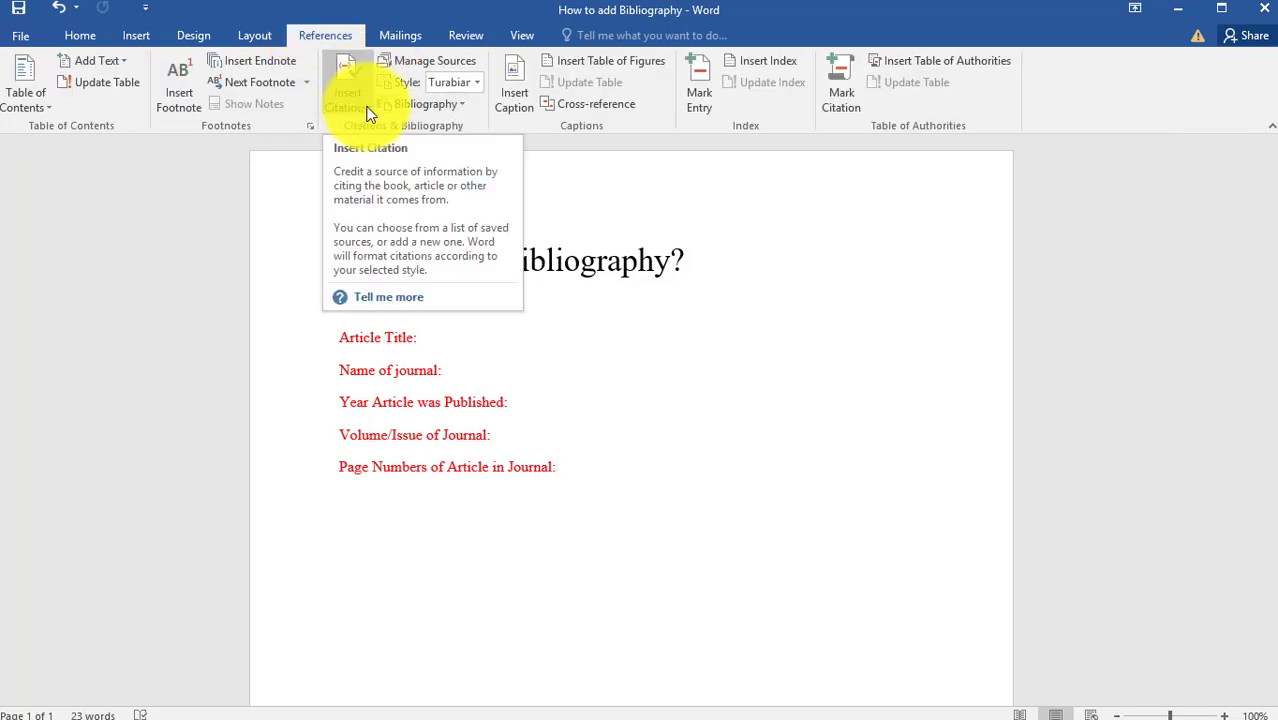
left_click(366, 110)
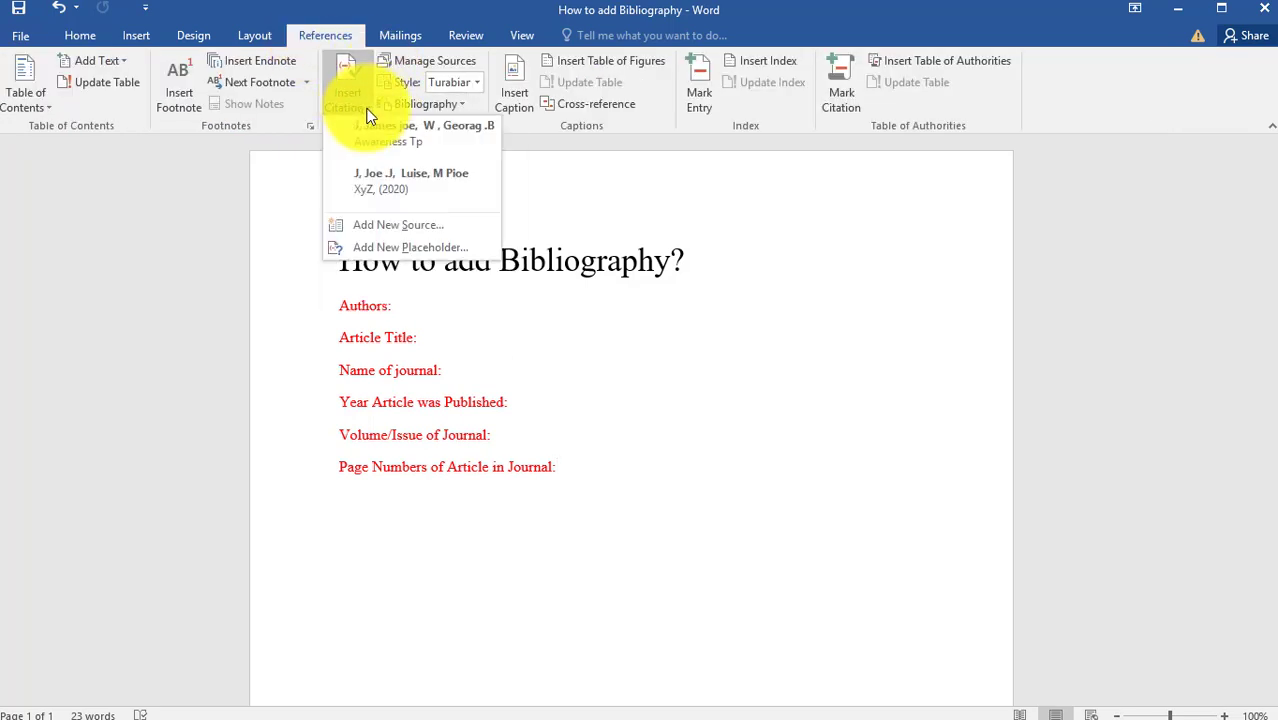
left_click(392, 229)
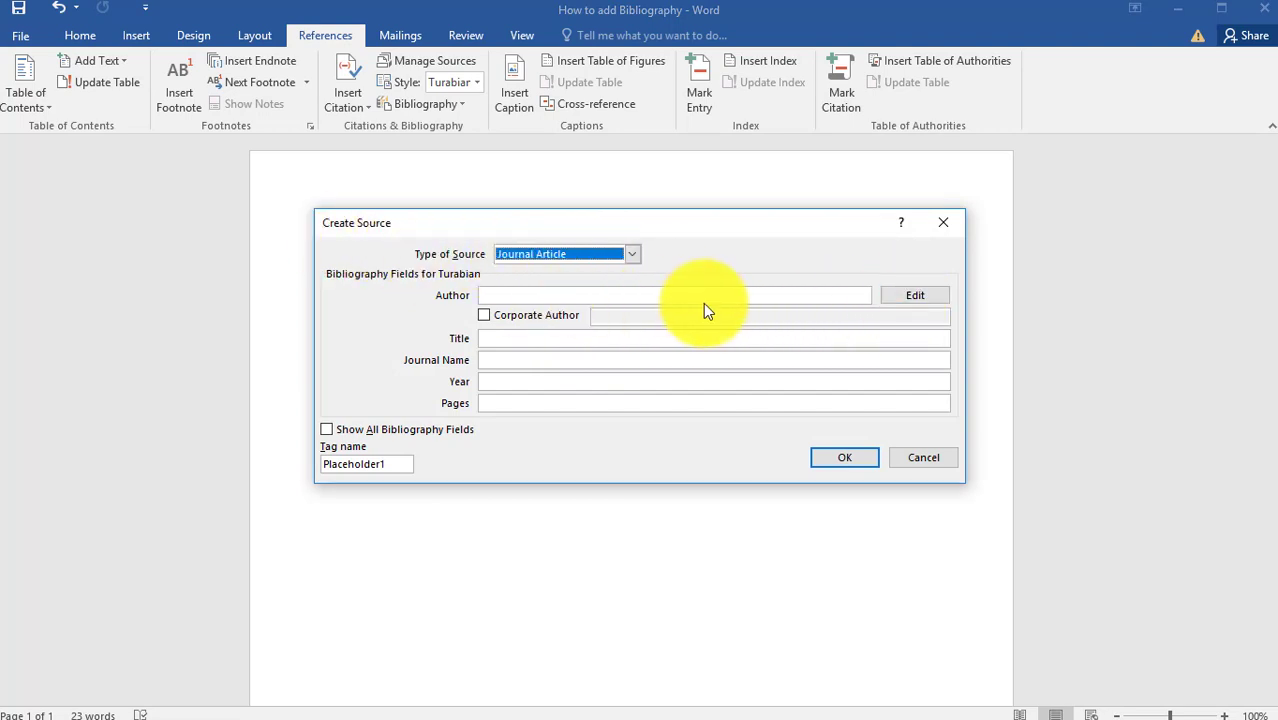
Add the first author to the source's name list with last, first and middle names
left_click(915, 296)
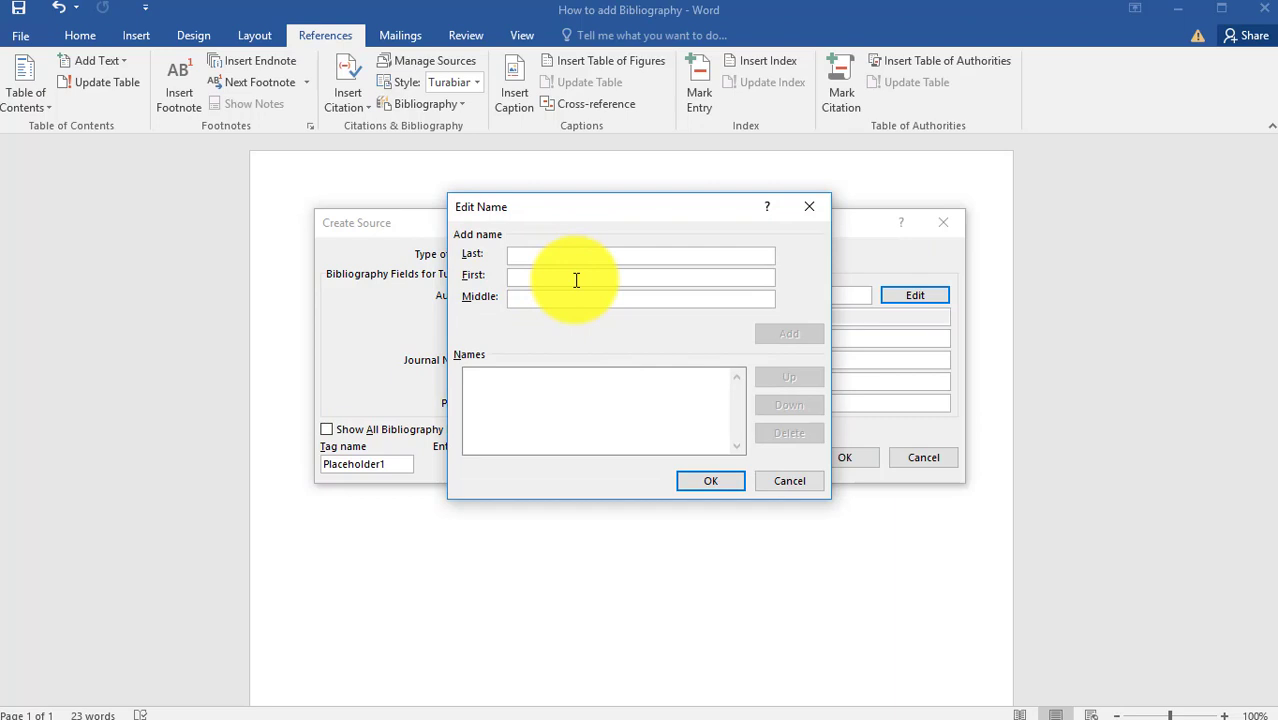
type("Dm")
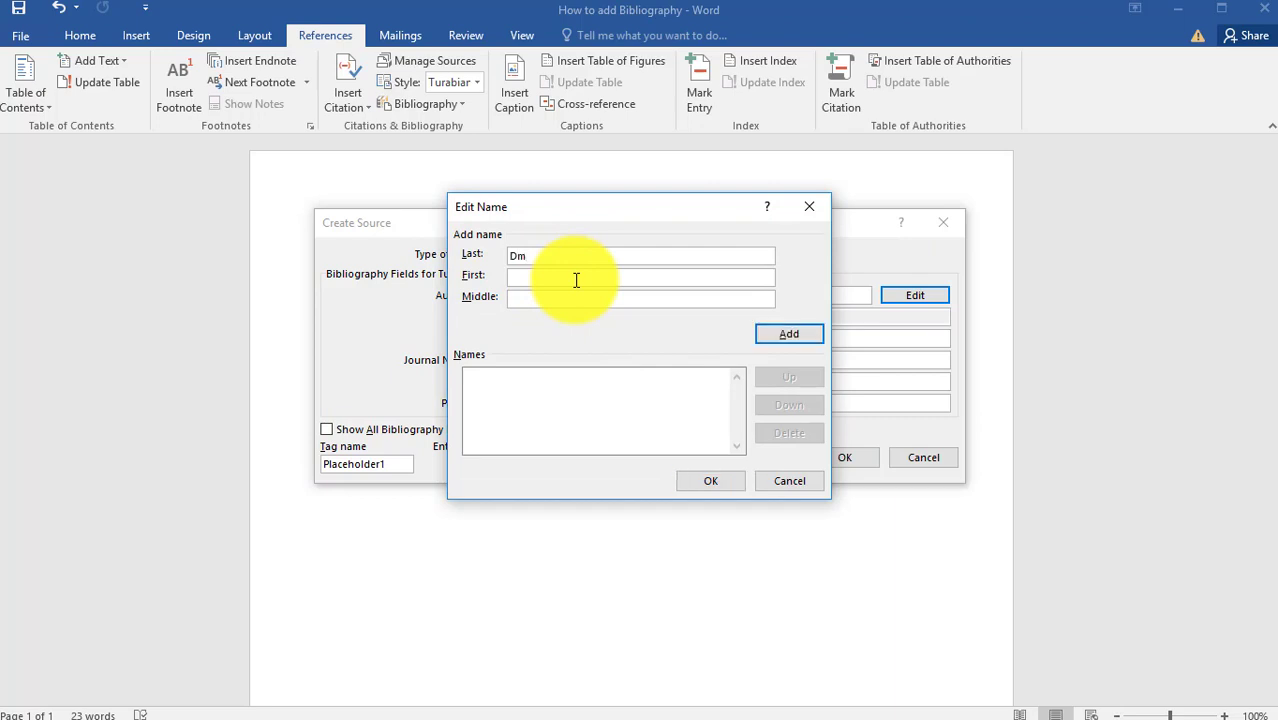
key("BackSpace")
key("BackSpace")
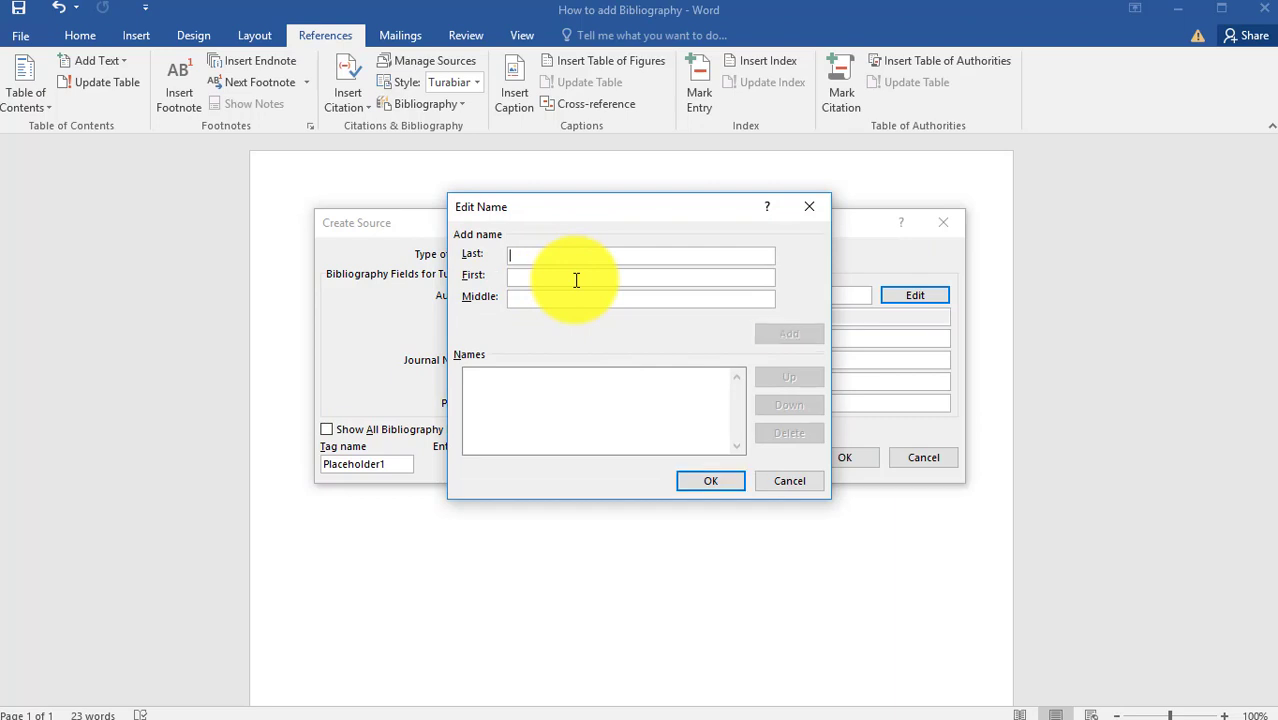
type("A")
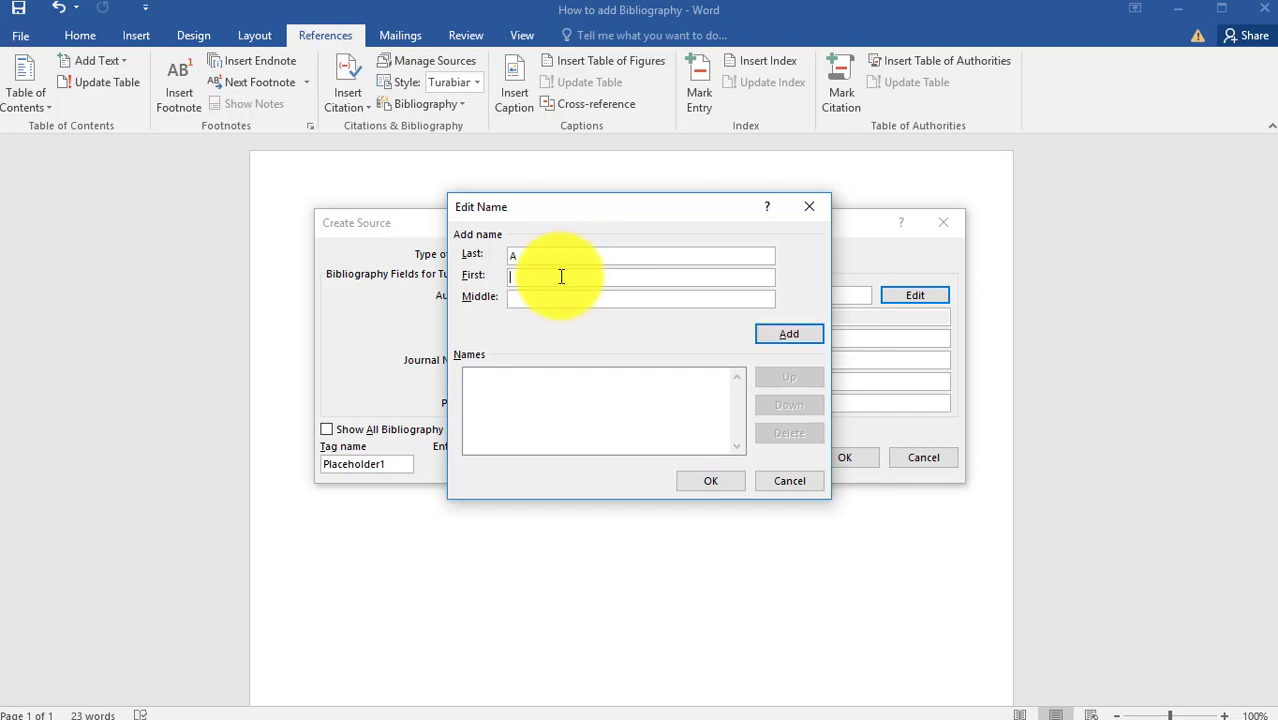
type("Amoinca")
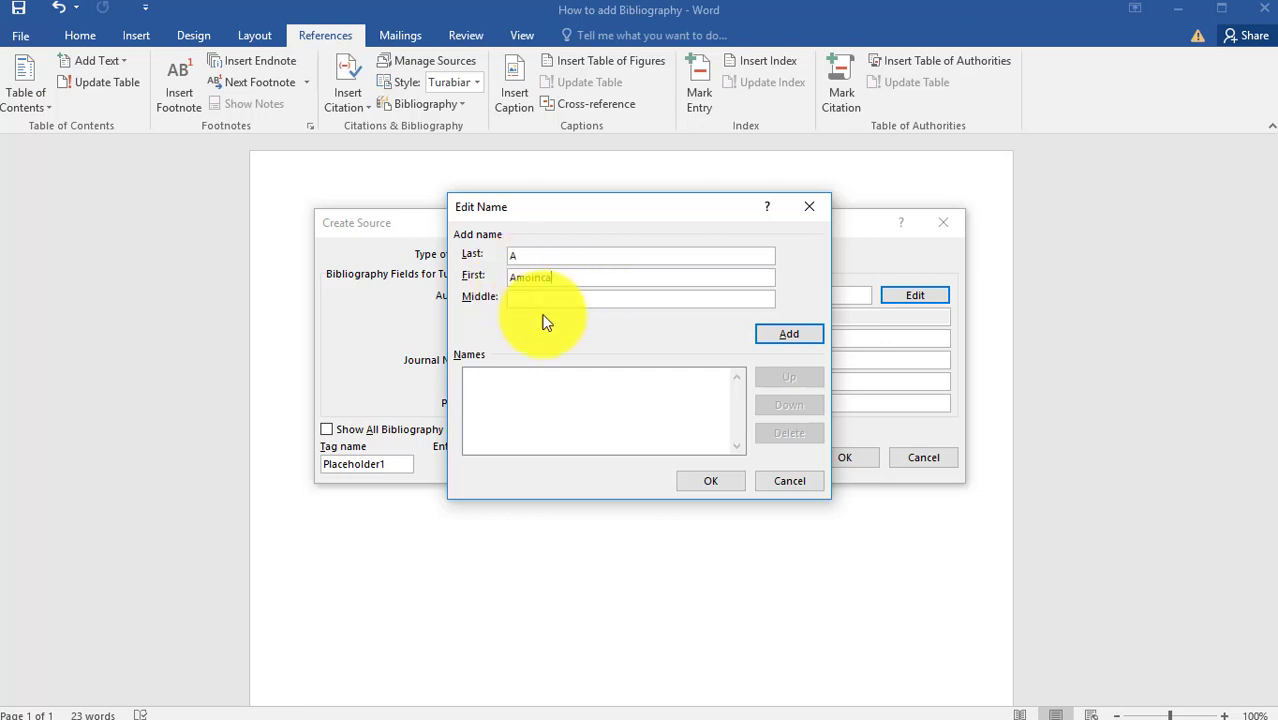
left_click(550, 300)
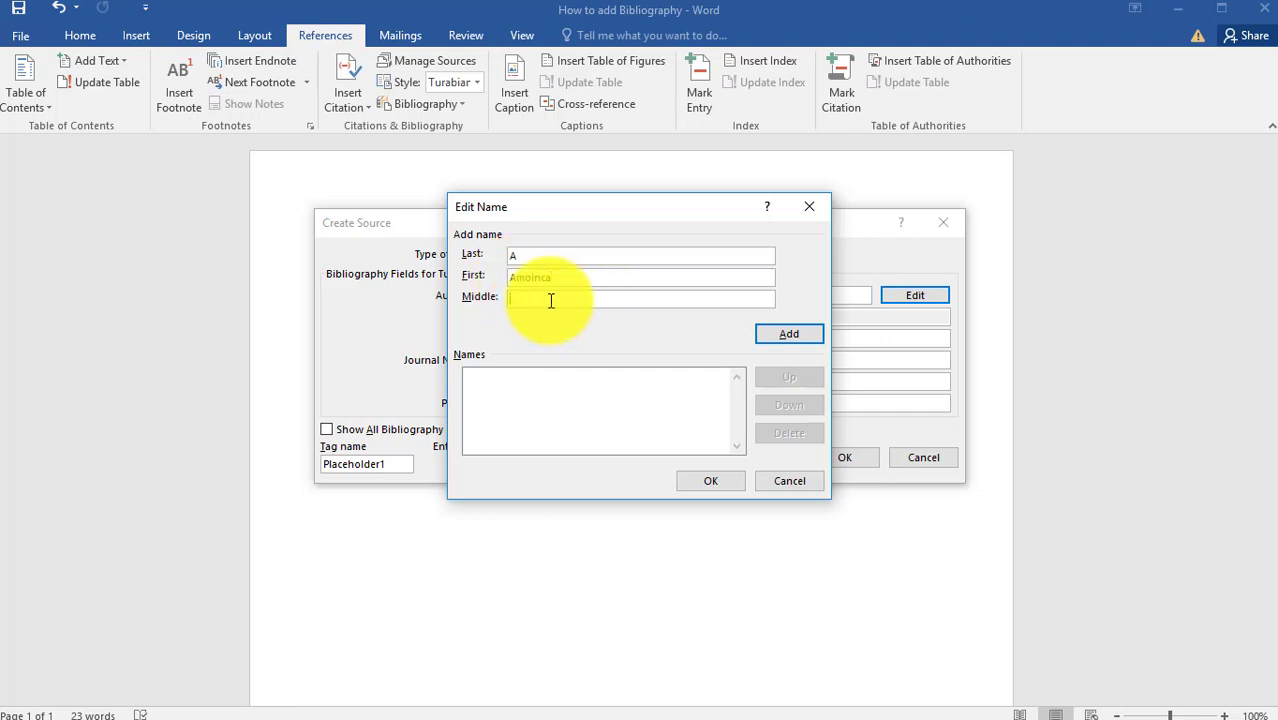
type("m")
type("M")
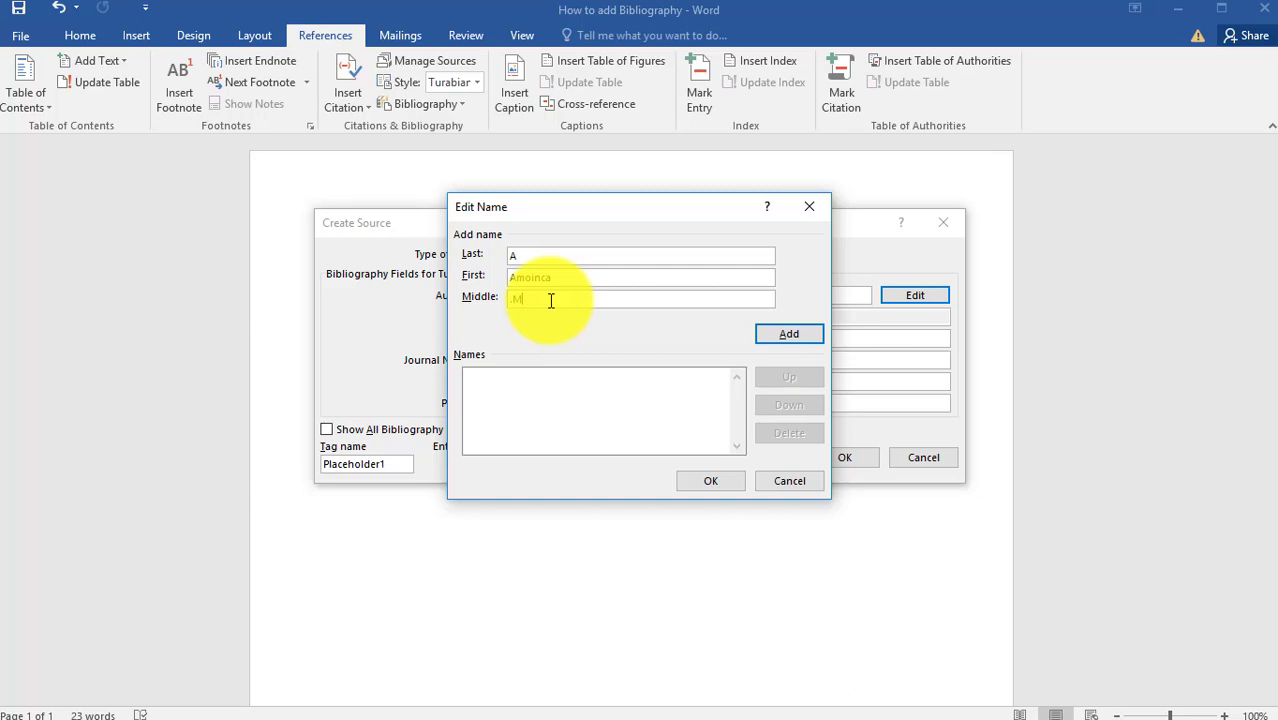
left_click(788, 334)
Add the second author's last name, first name and middle initial, and accept the author list
left_click(574, 257)
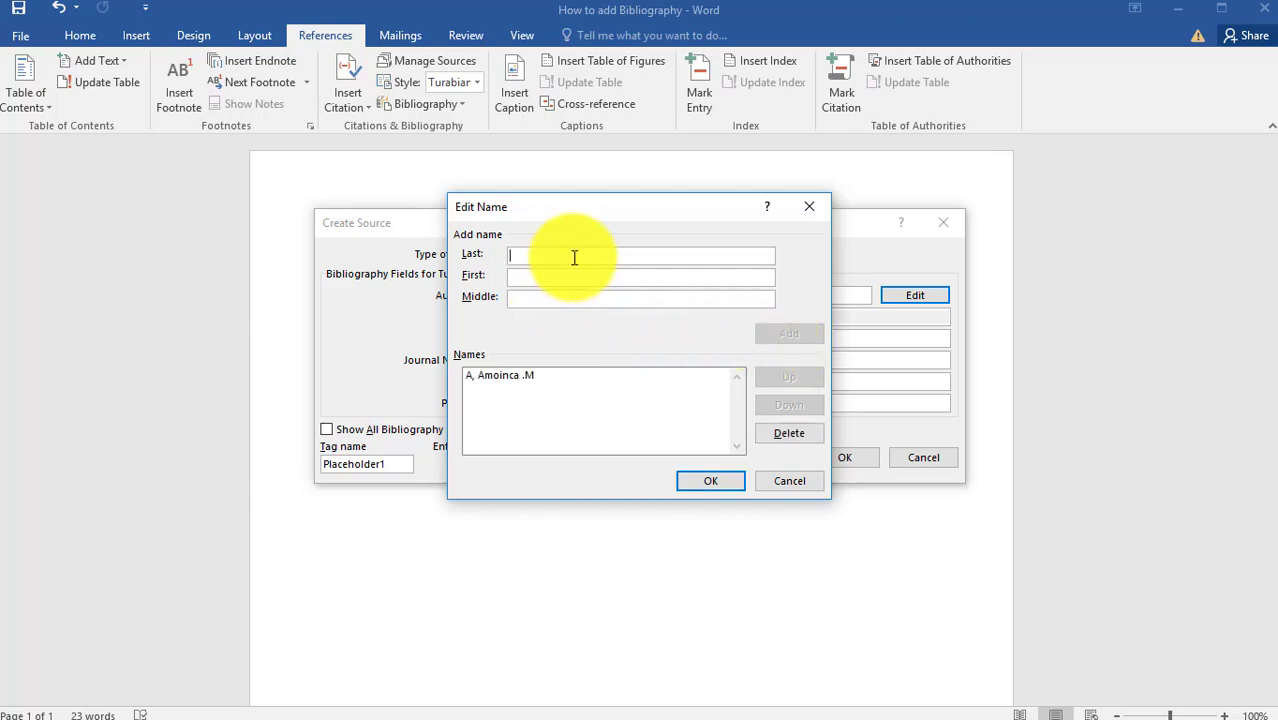
type("Leo")
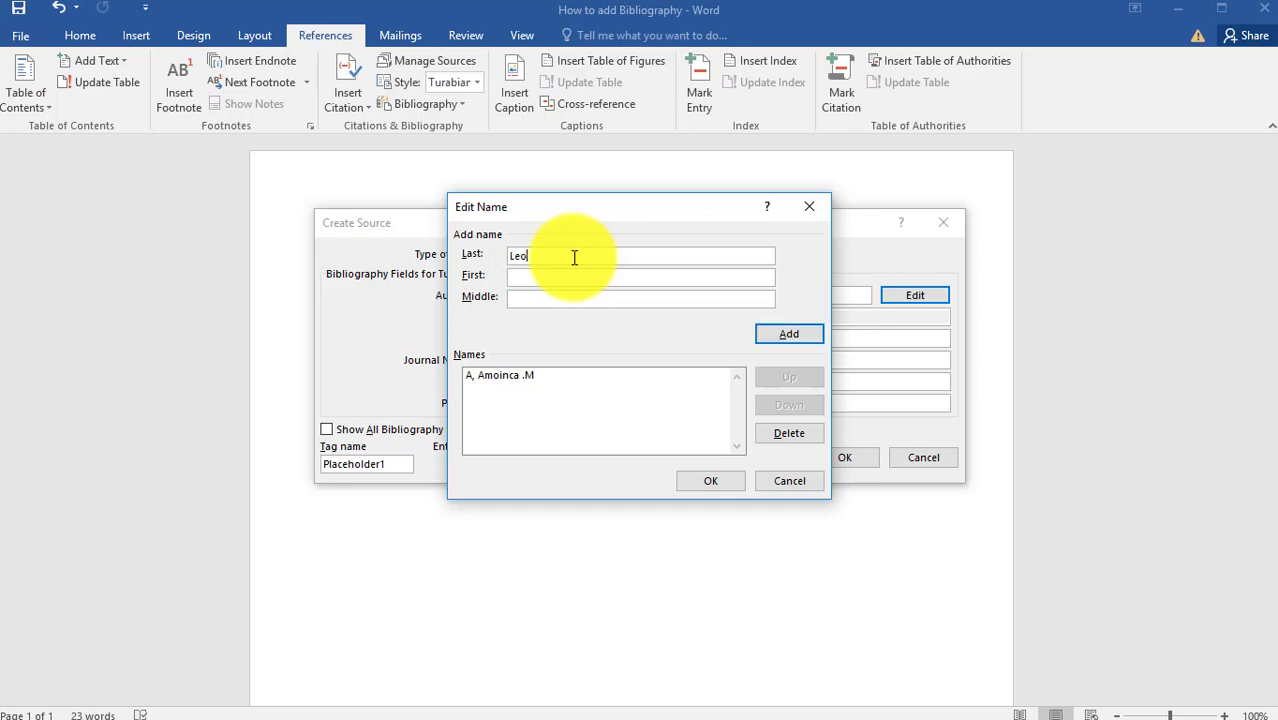
left_click(527, 278)
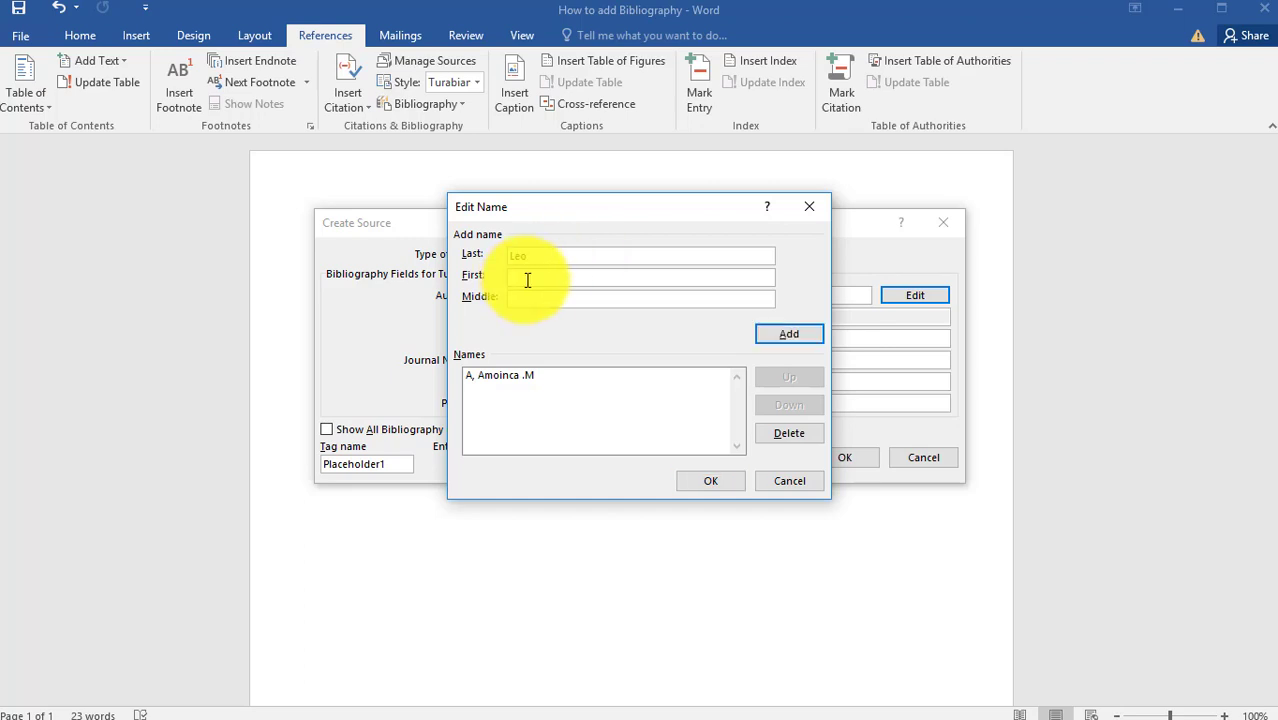
type("Eden")
left_click(543, 299)
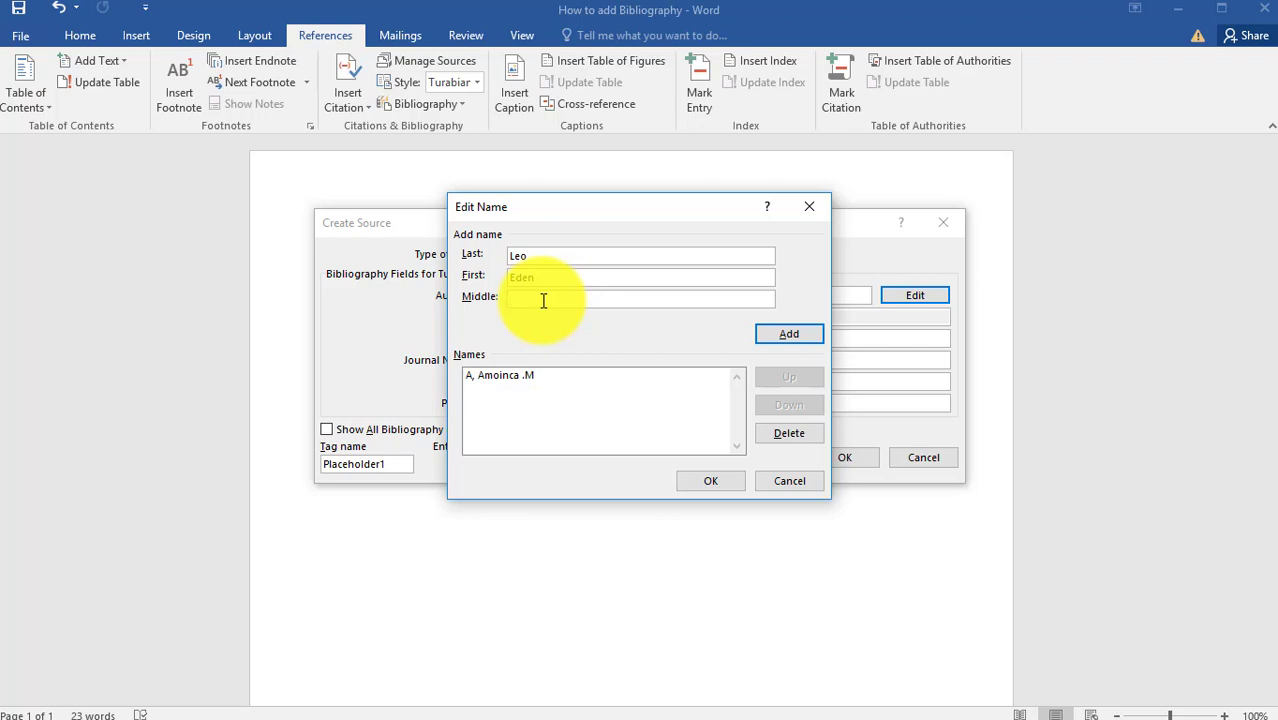
type("G")
left_click(786, 330)
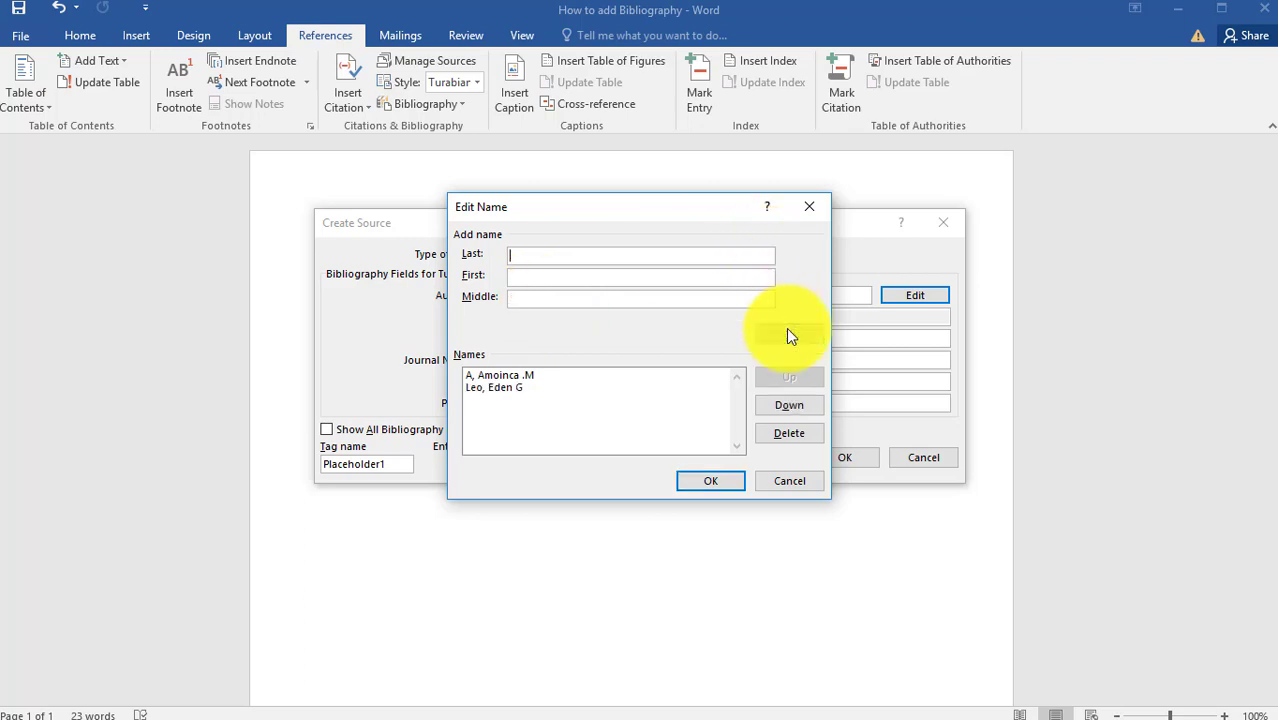
left_click(708, 480)
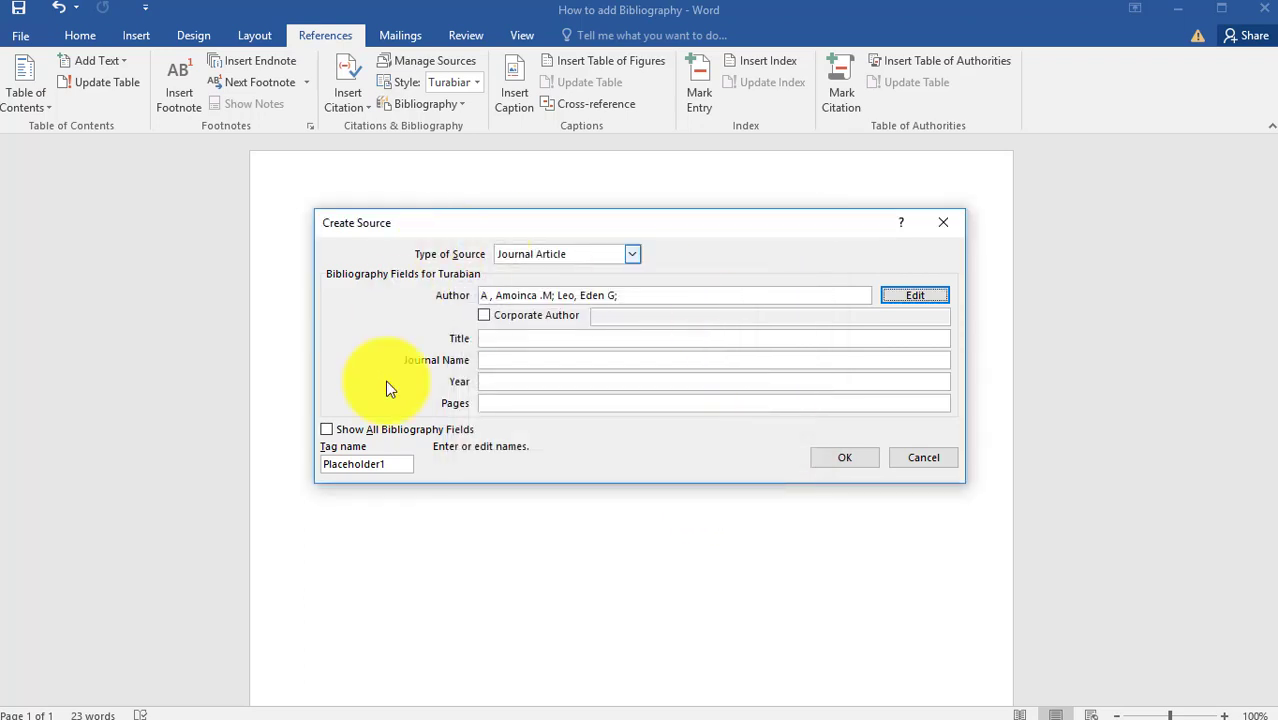
Set the source title to XYZ and show all bibliography fields
left_click(518, 344)
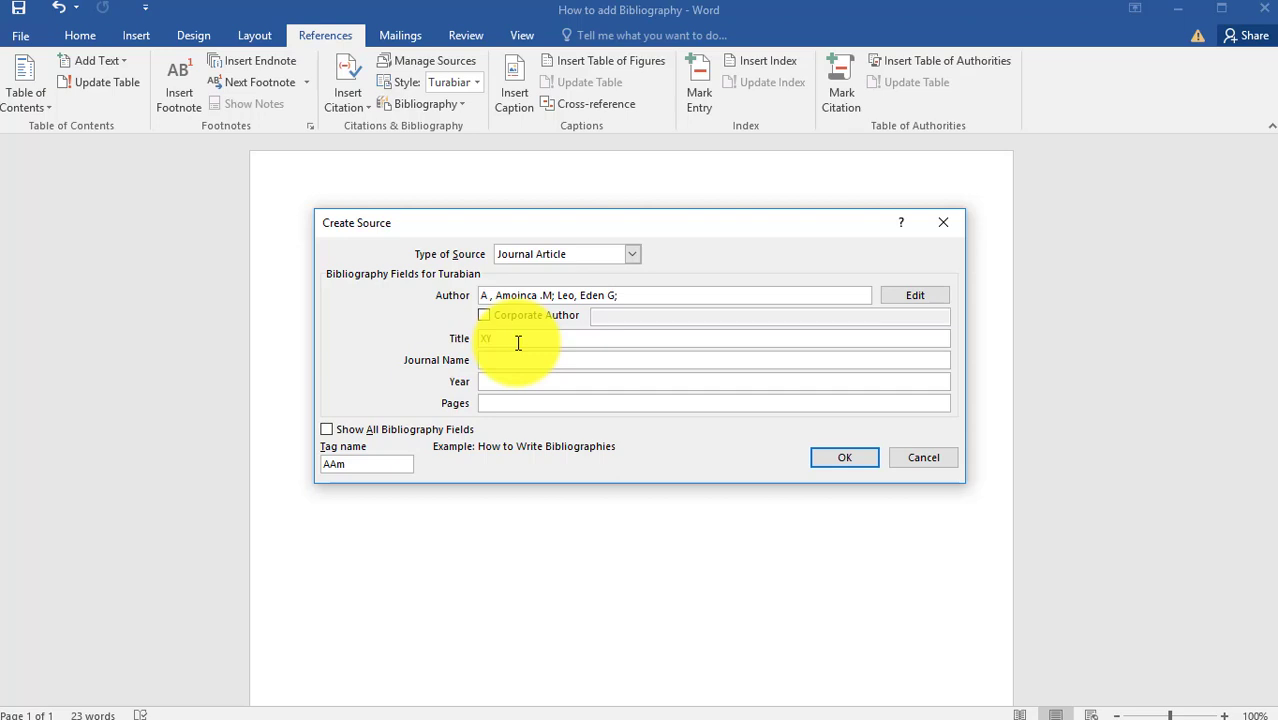
type("XYZ")
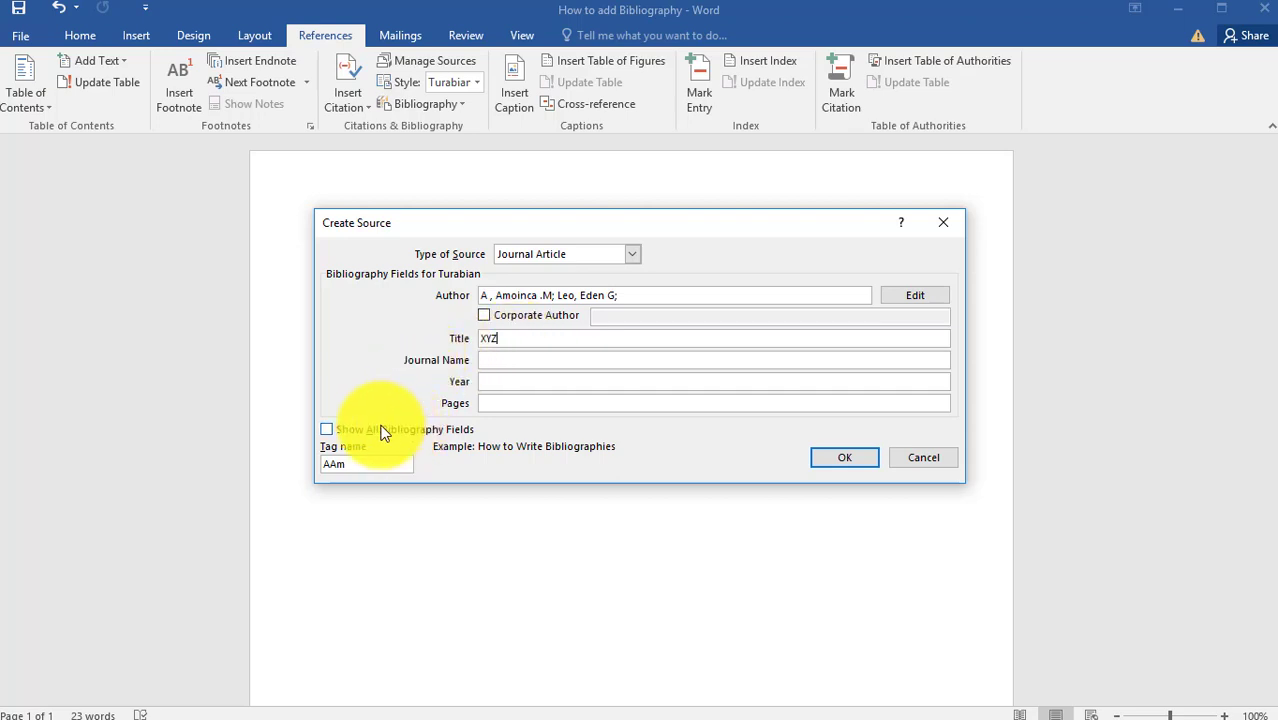
left_click(328, 430)
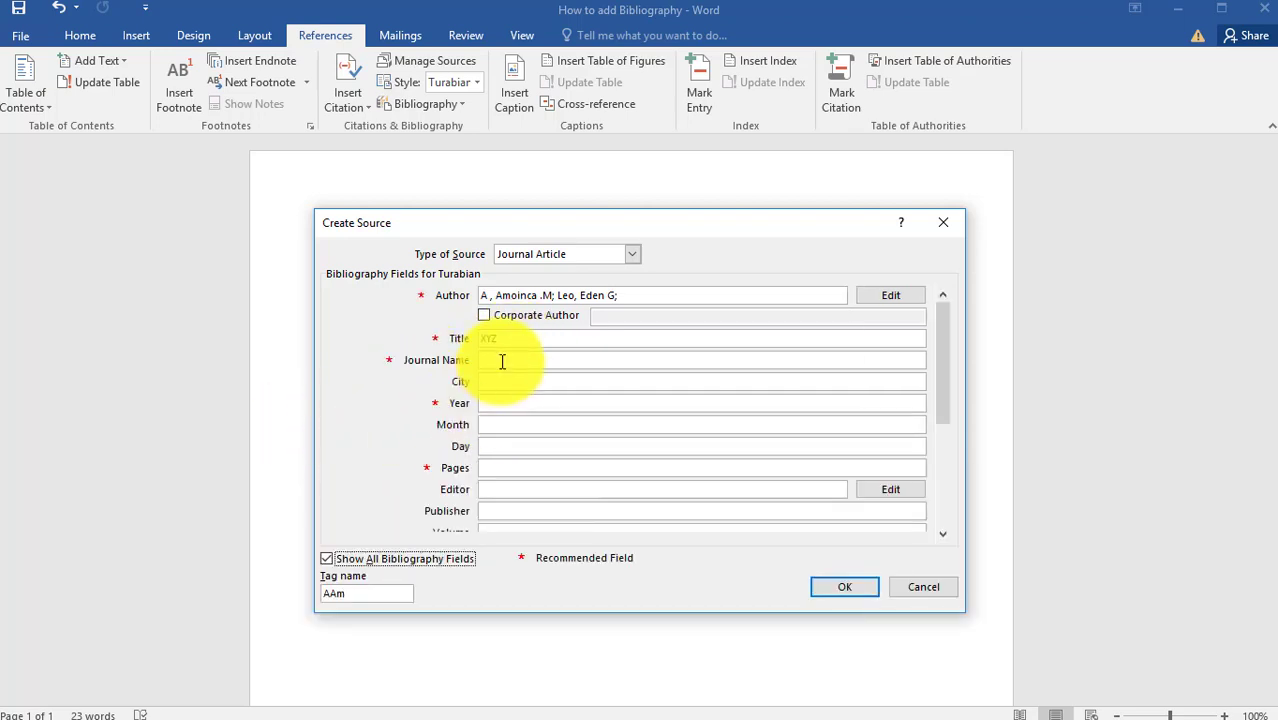
Set the source's journal name to Awareness and its city to GFH
left_click(502, 361)
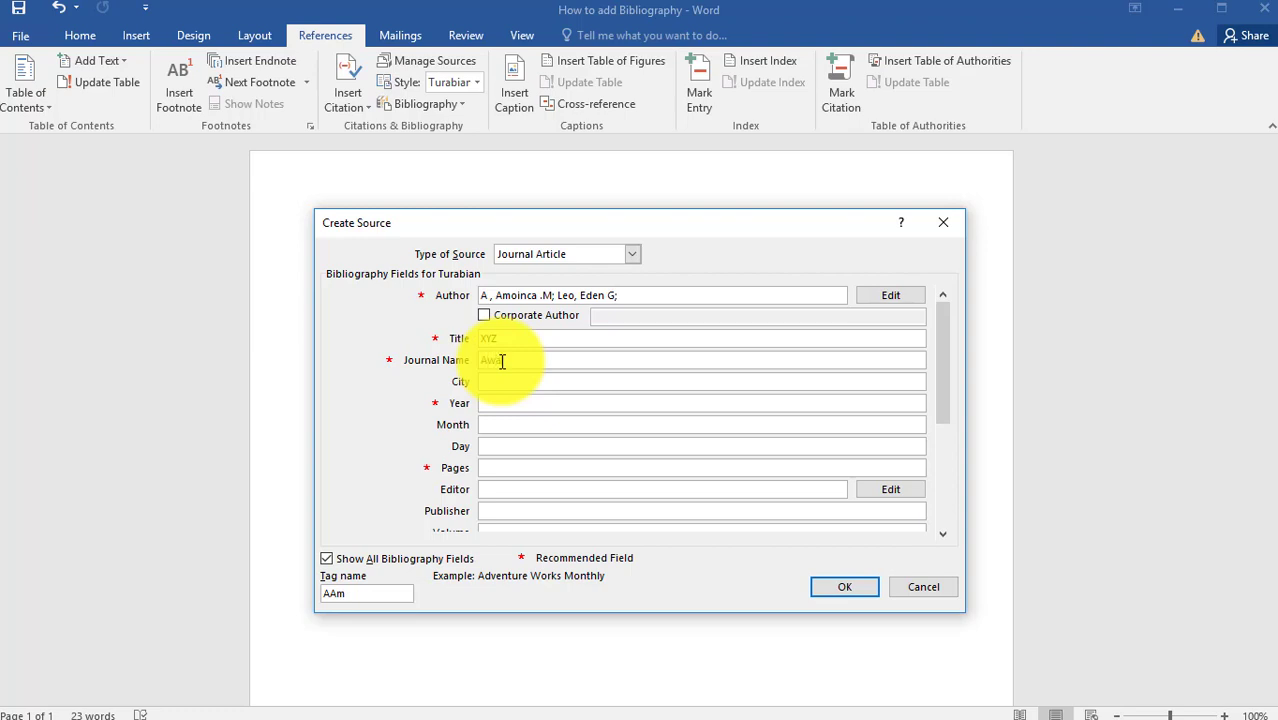
type("Awareness")
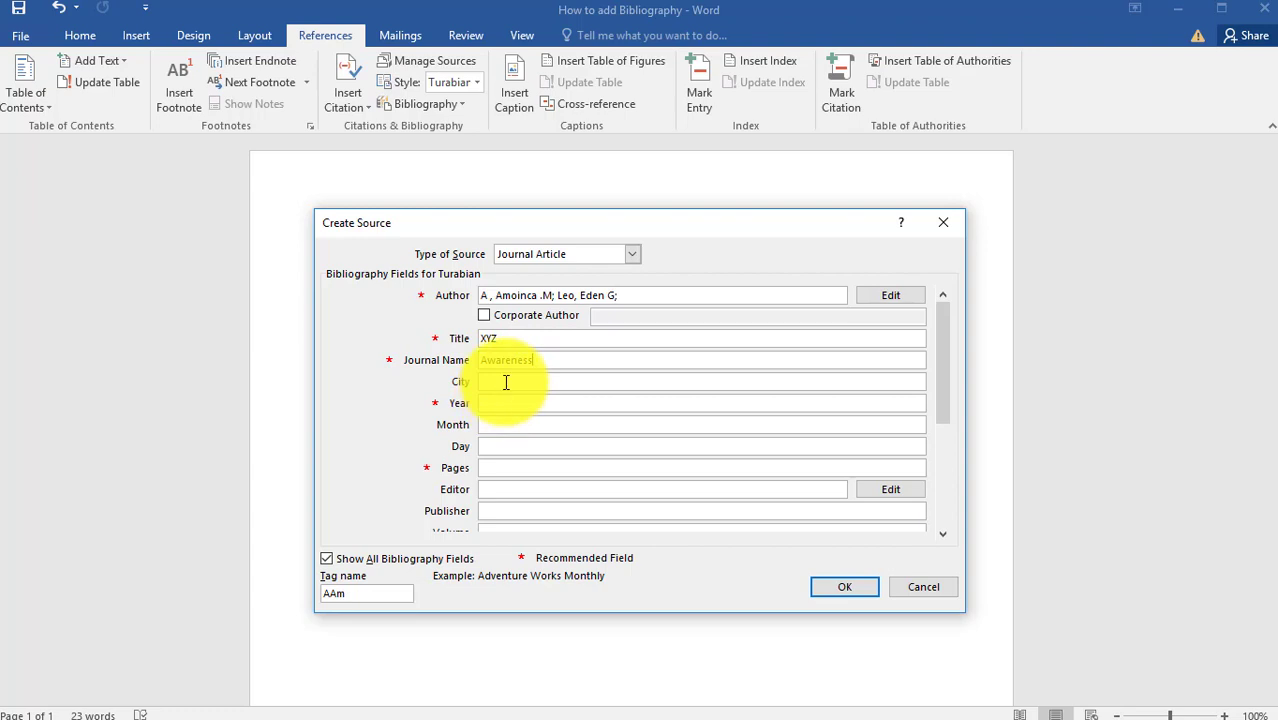
left_click(506, 382)
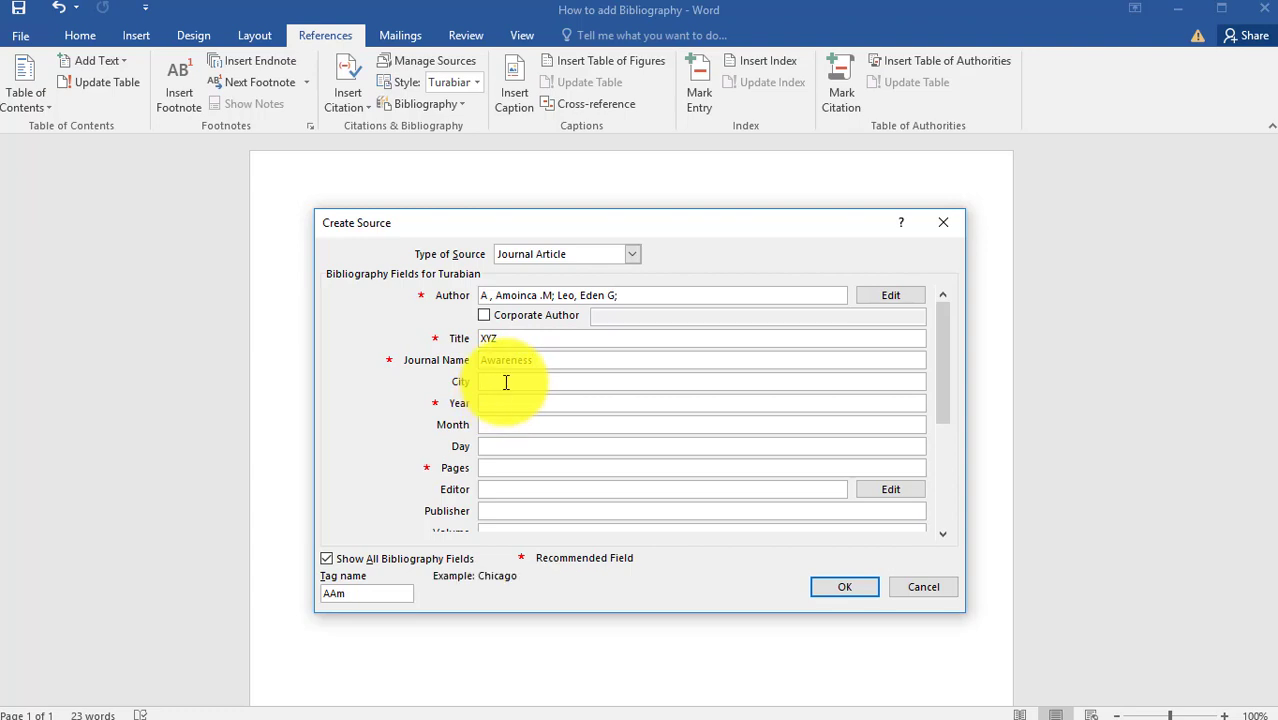
type("GFH")
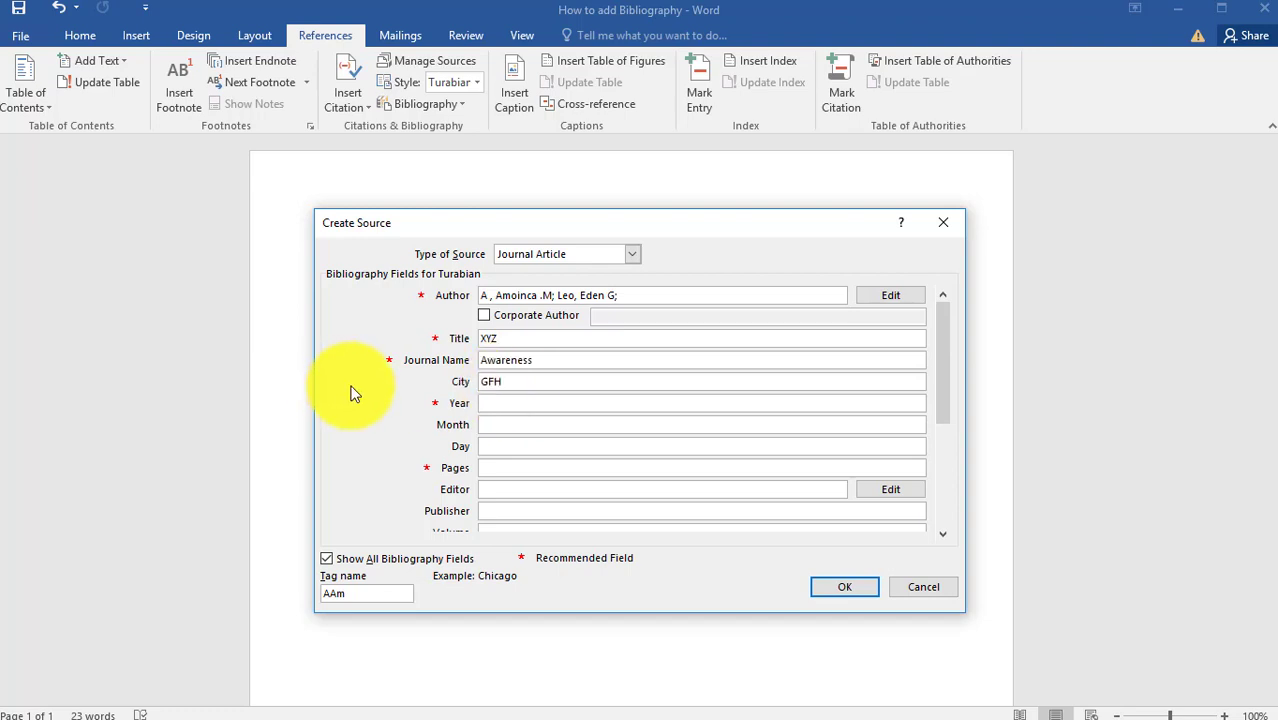
Set the source's year to 2020 and its pages to 12-34
left_click(494, 402)
type("2")
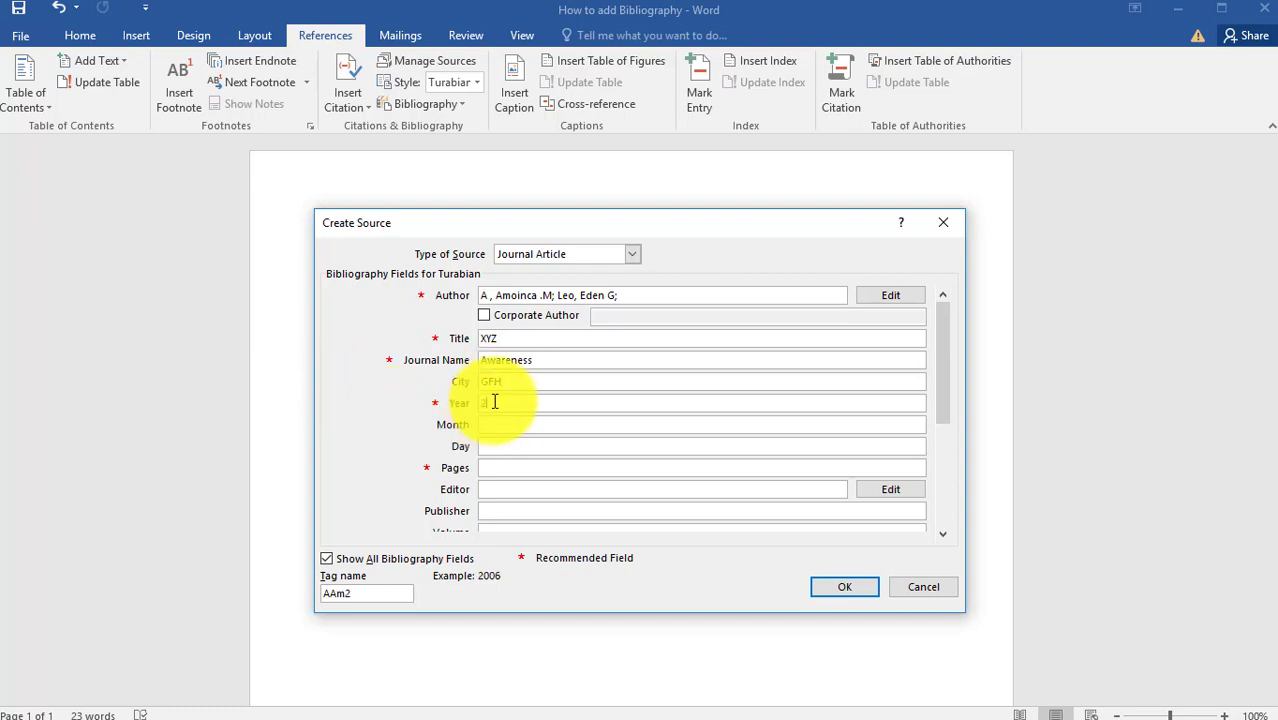
type("020")
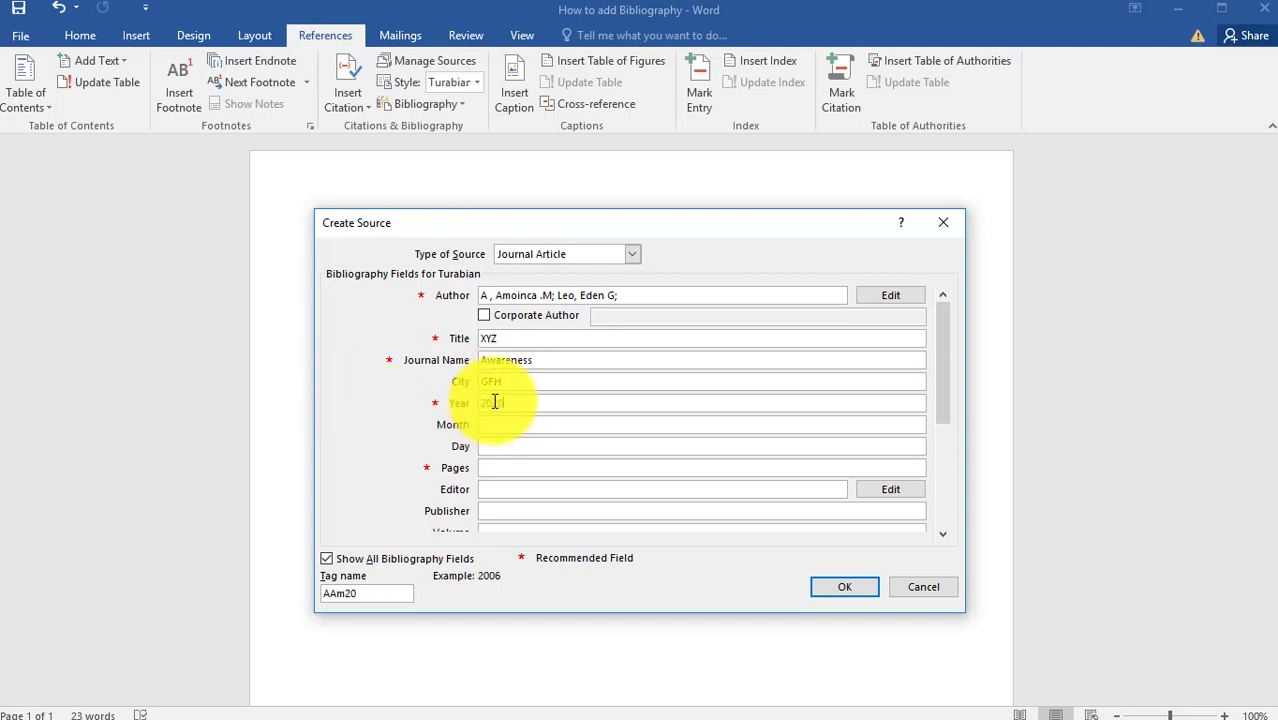
left_click(942, 533)
left_click(500, 448)
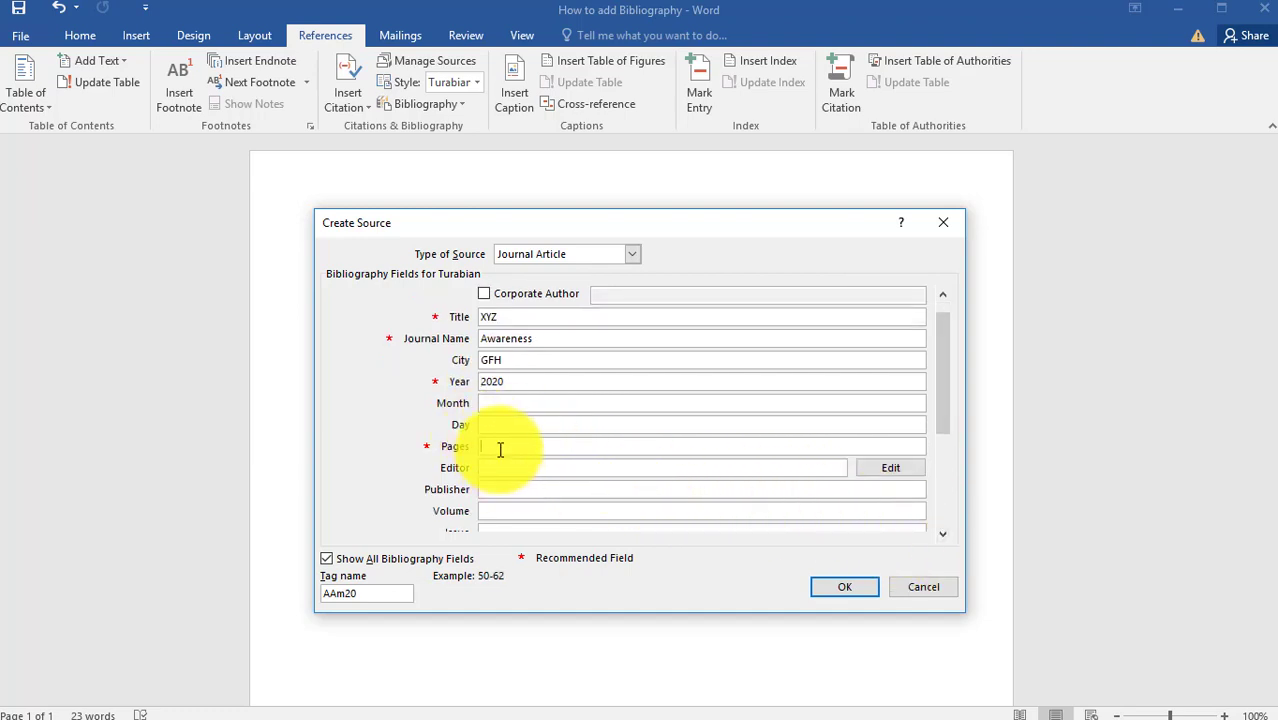
type("12-34")
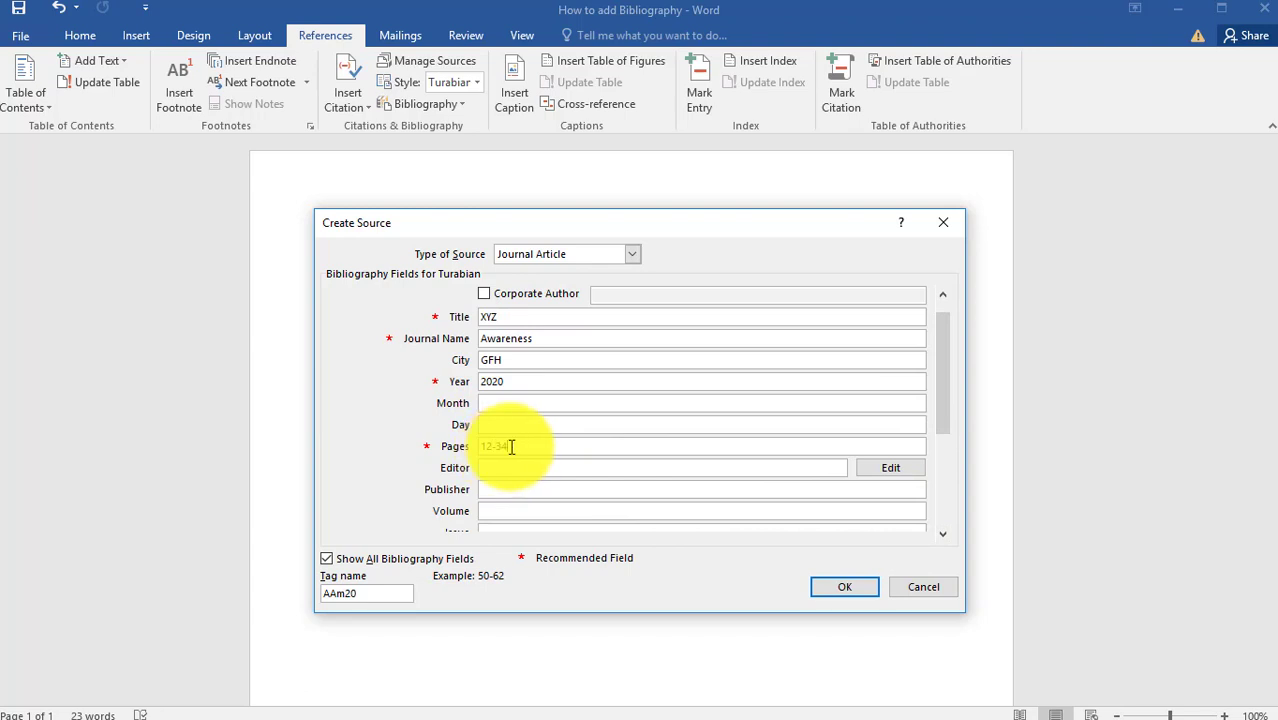
Set the source's publisher to ABC and its volume to 45
left_click(510, 488)
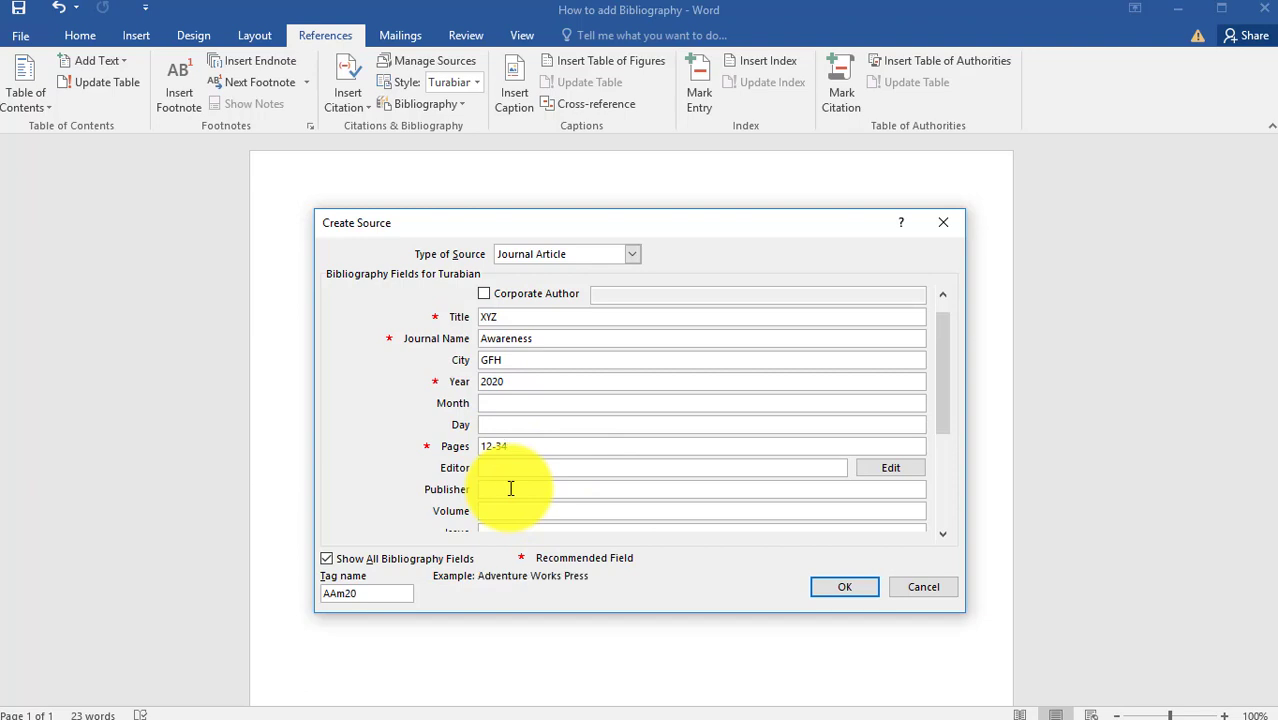
type("AB")
left_click(943, 535)
left_click(943, 535)
left_click(943, 535)
left_click(943, 535)
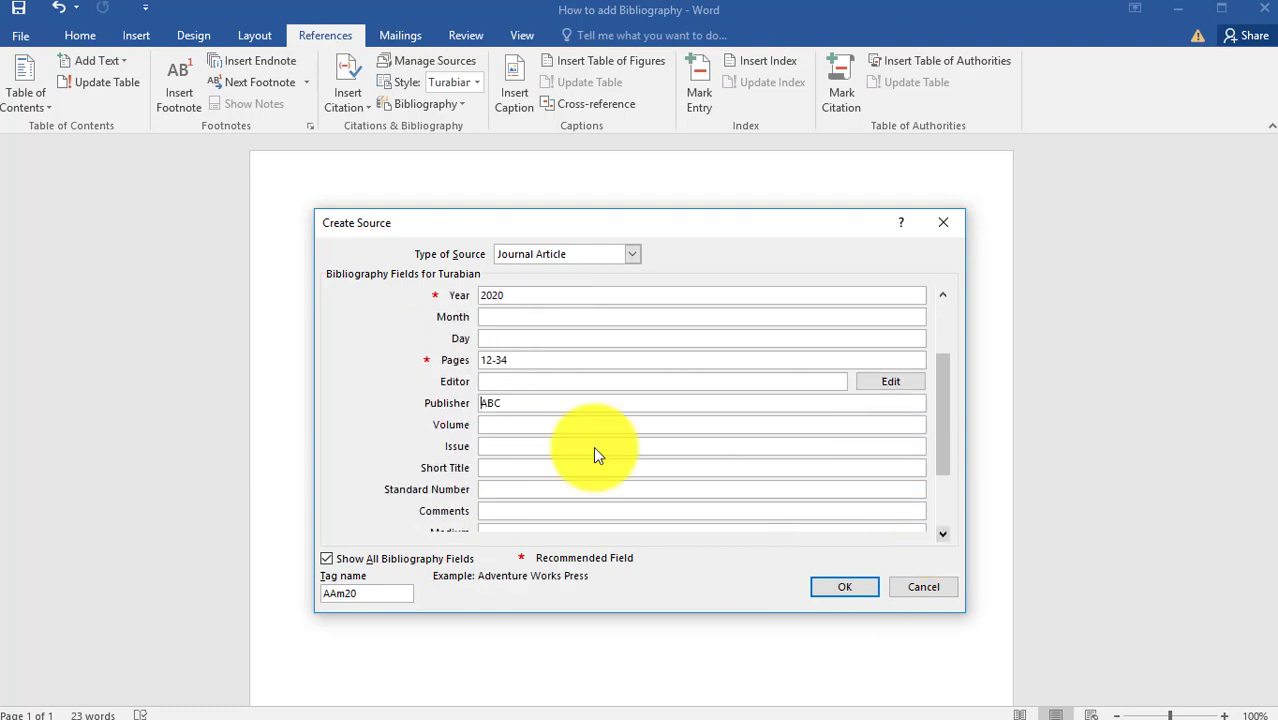
left_click(495, 427)
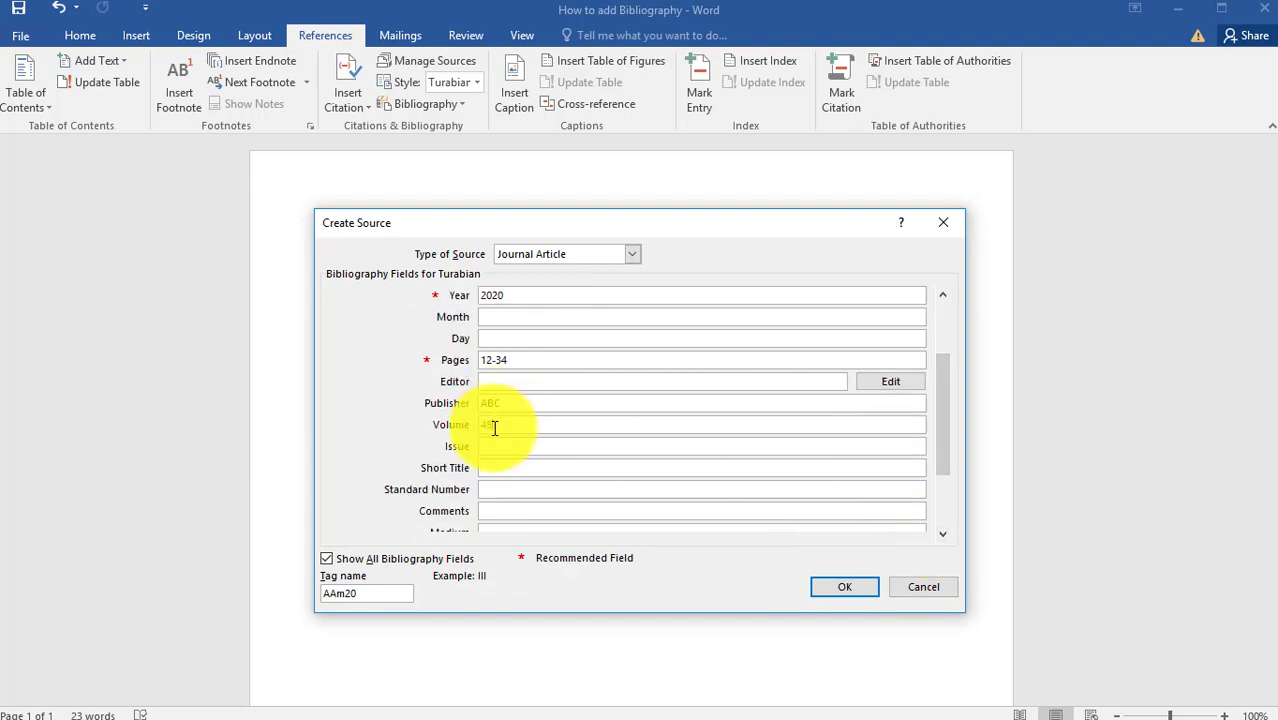
Leave the remaining optional source fields blank and save the source, inserting its citation after the page numbers label
left_click(945, 535)
left_click(945, 535)
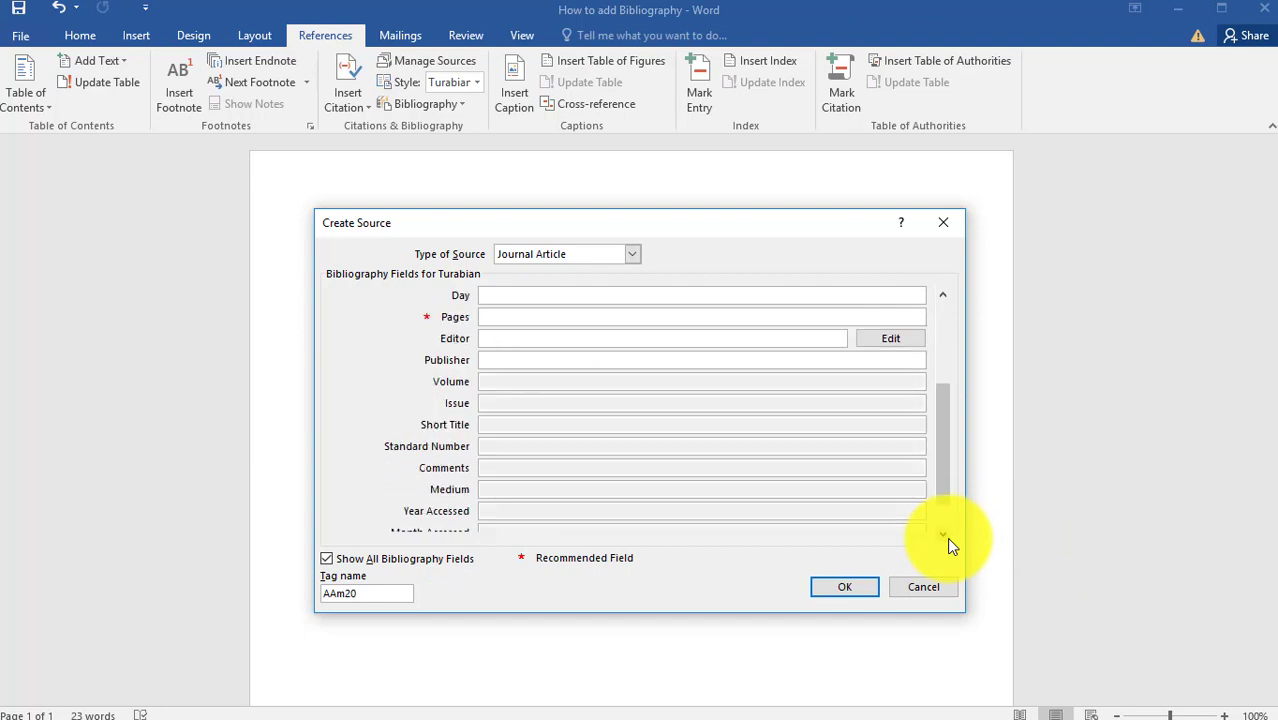
left_click(945, 535)
left_click(945, 535)
left_click(945, 535)
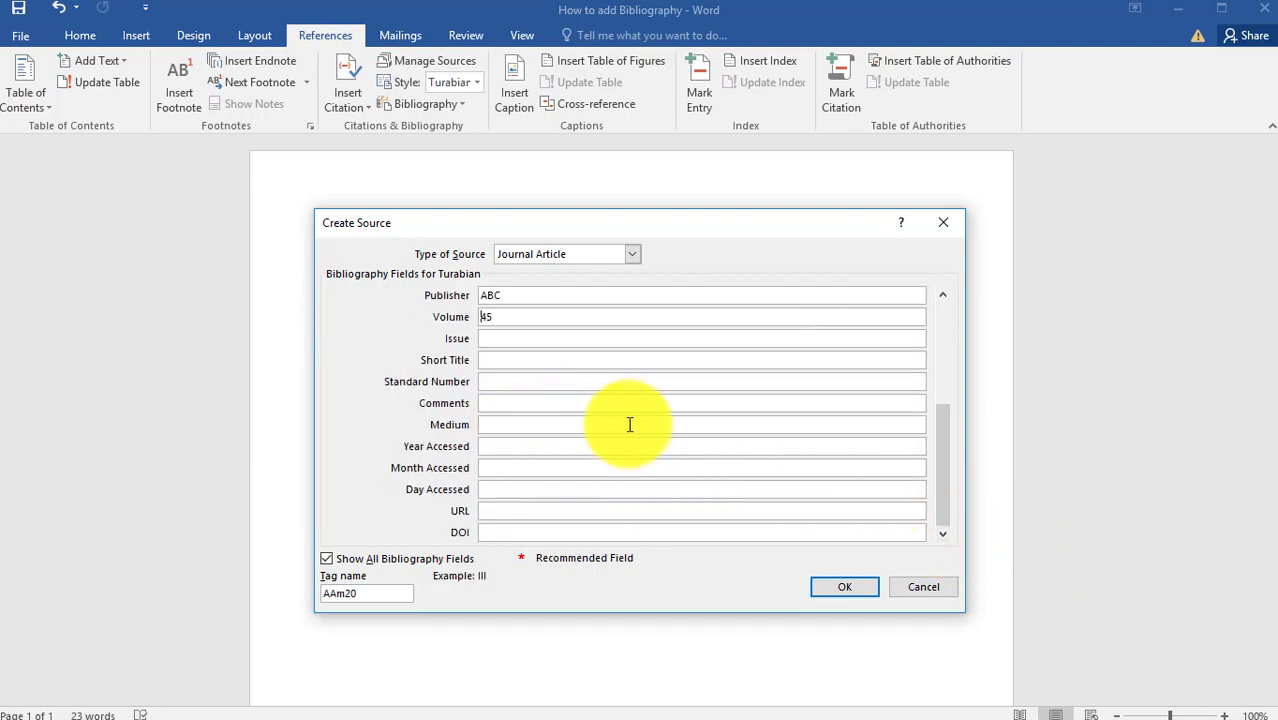
left_click(843, 588)
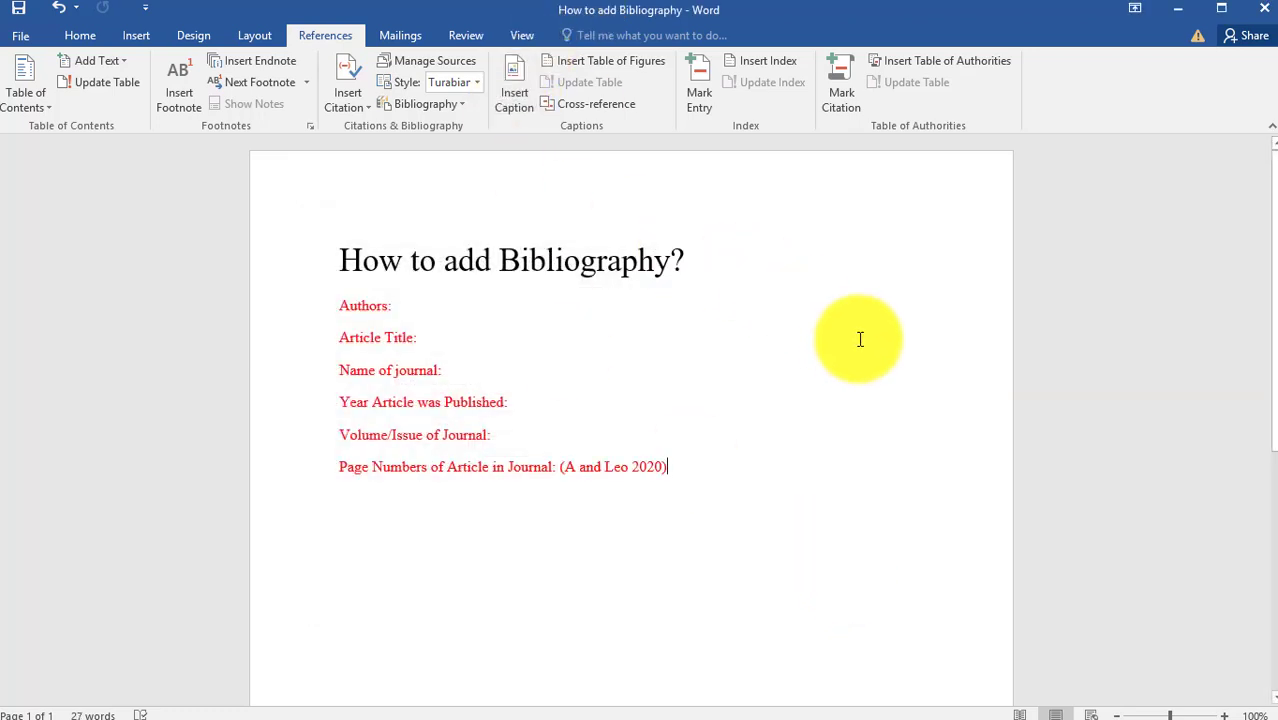
Insert the built-in Bibliography layout on a new line below the page numbers line
key("Return")
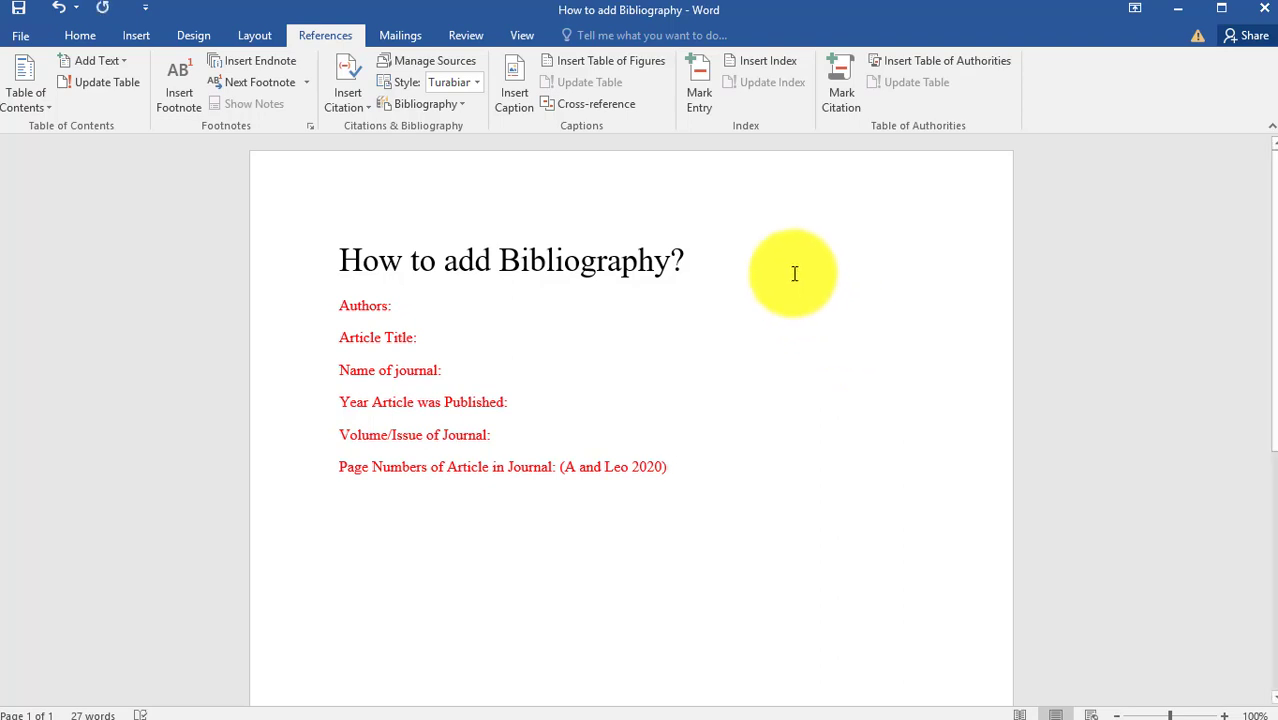
left_click(460, 104)
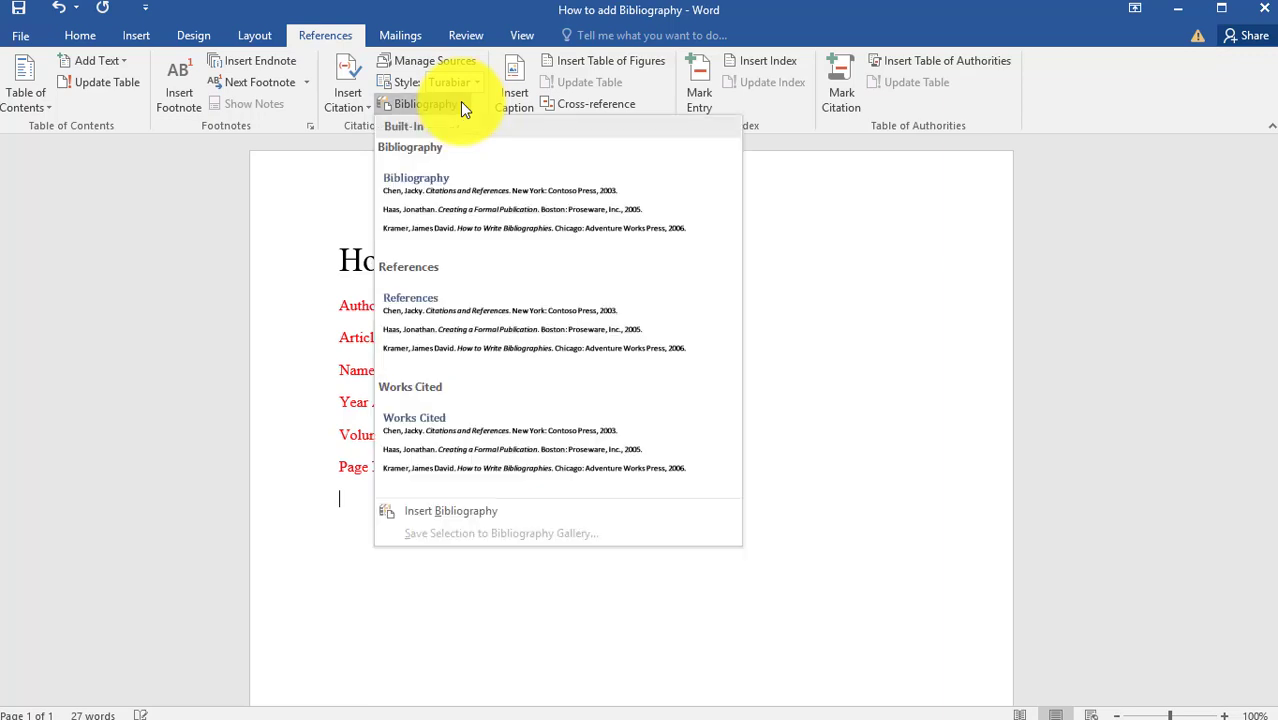
left_click(450, 222)
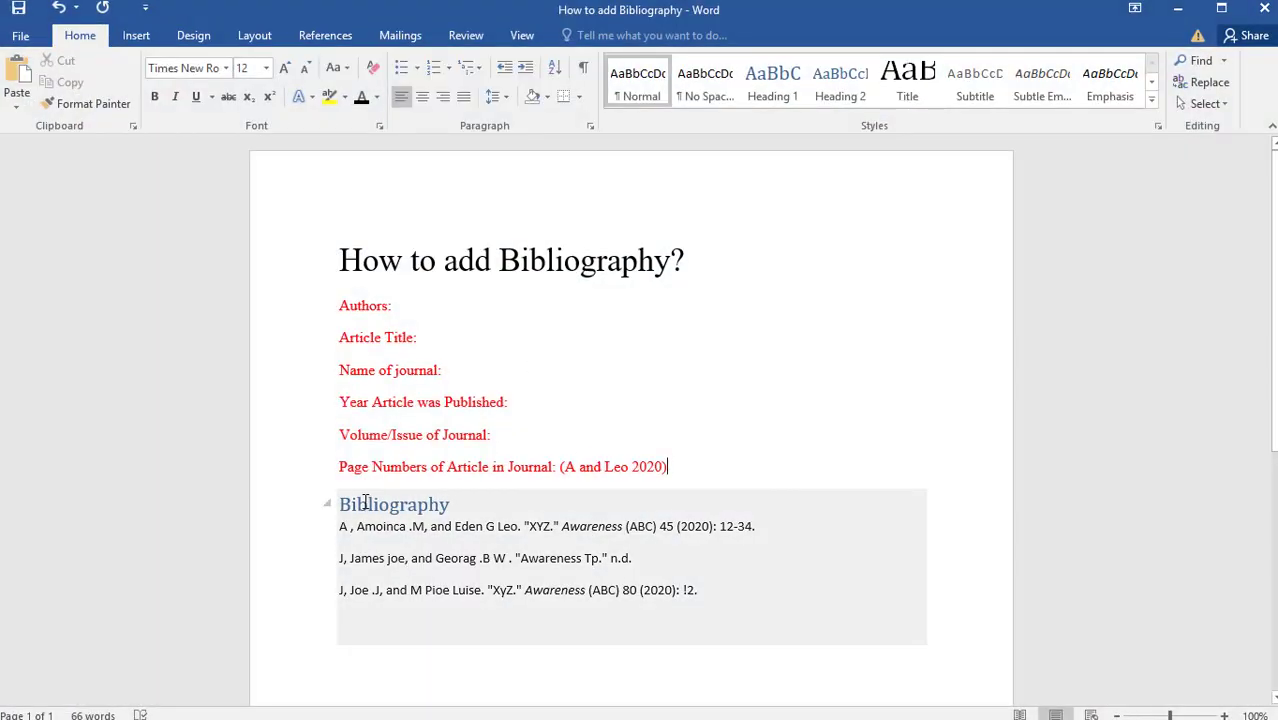
Center the Bibliography heading and set its font to Times New Roman, size 26
left_click(458, 508)
left_click_drag(458, 508, 294, 501)
left_click(422, 96)
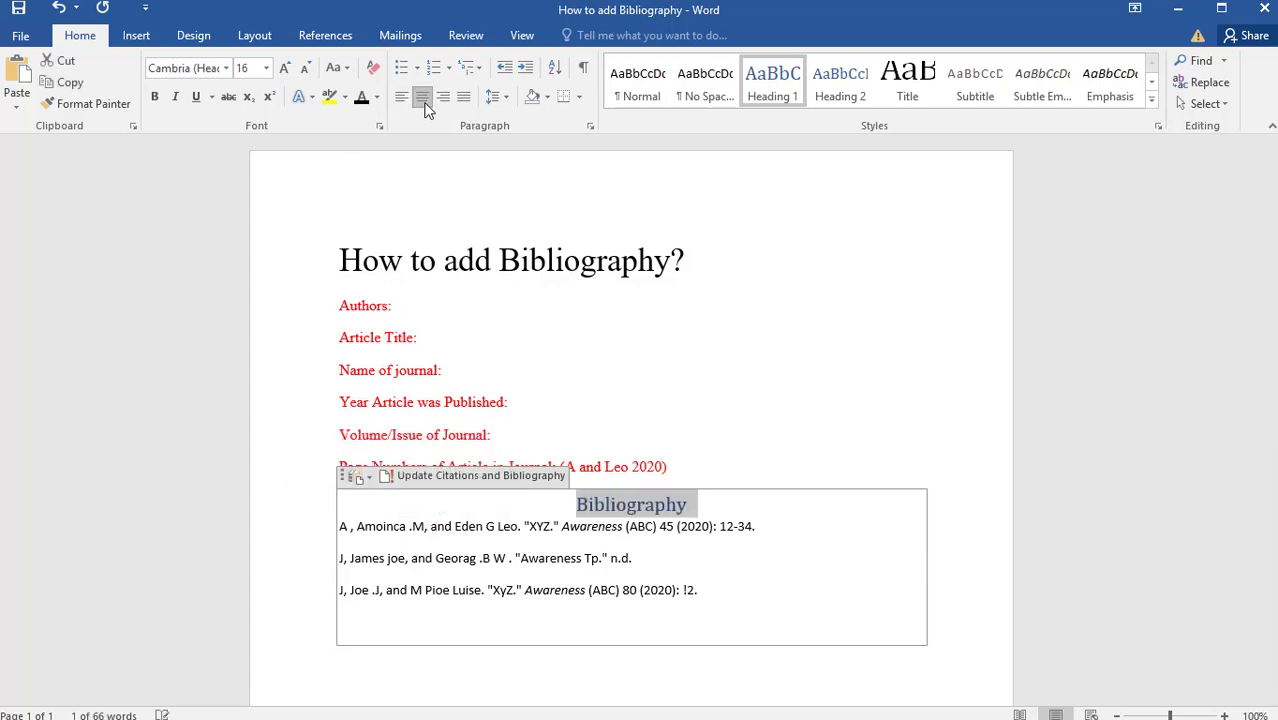
left_click(226, 68)
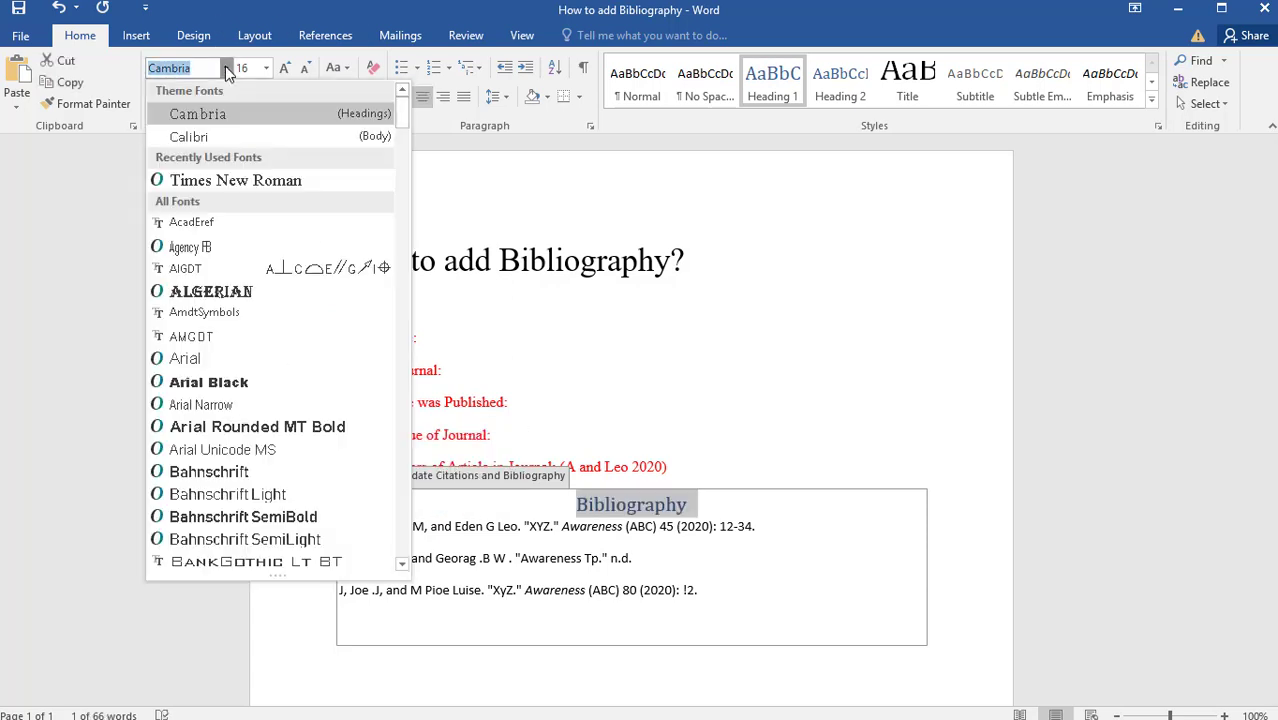
left_click(228, 183)
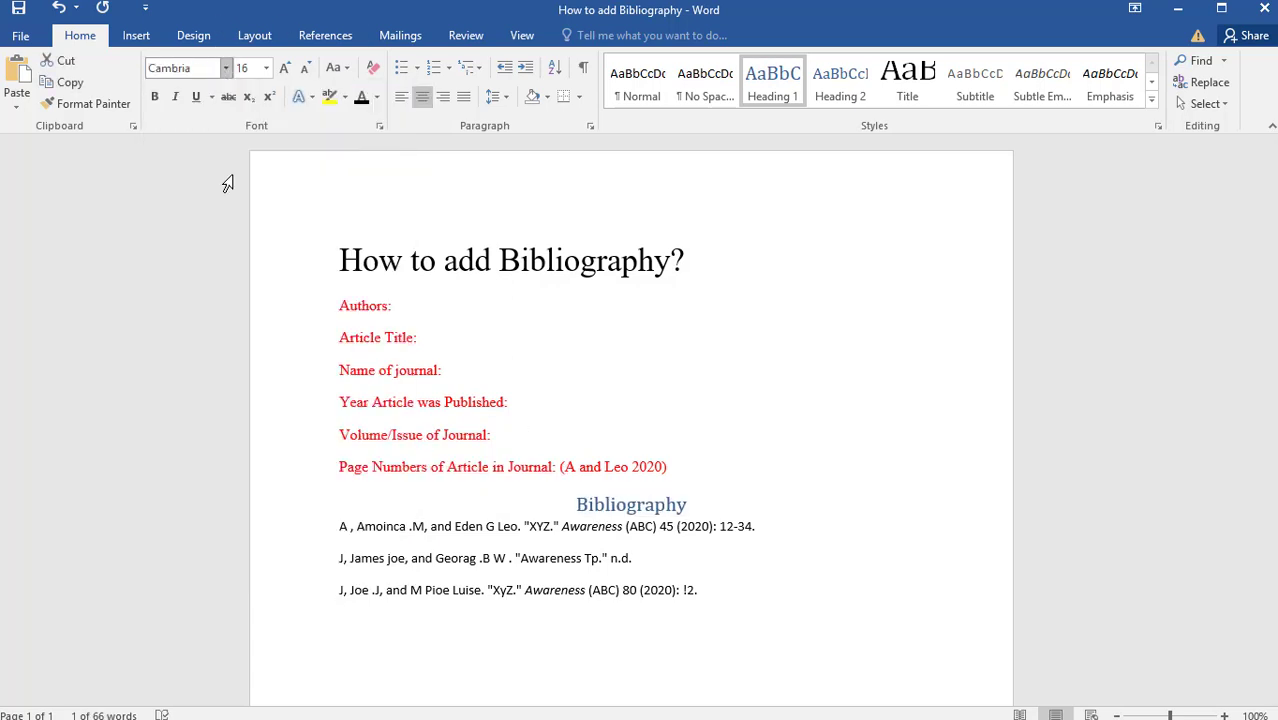
left_click(266, 68)
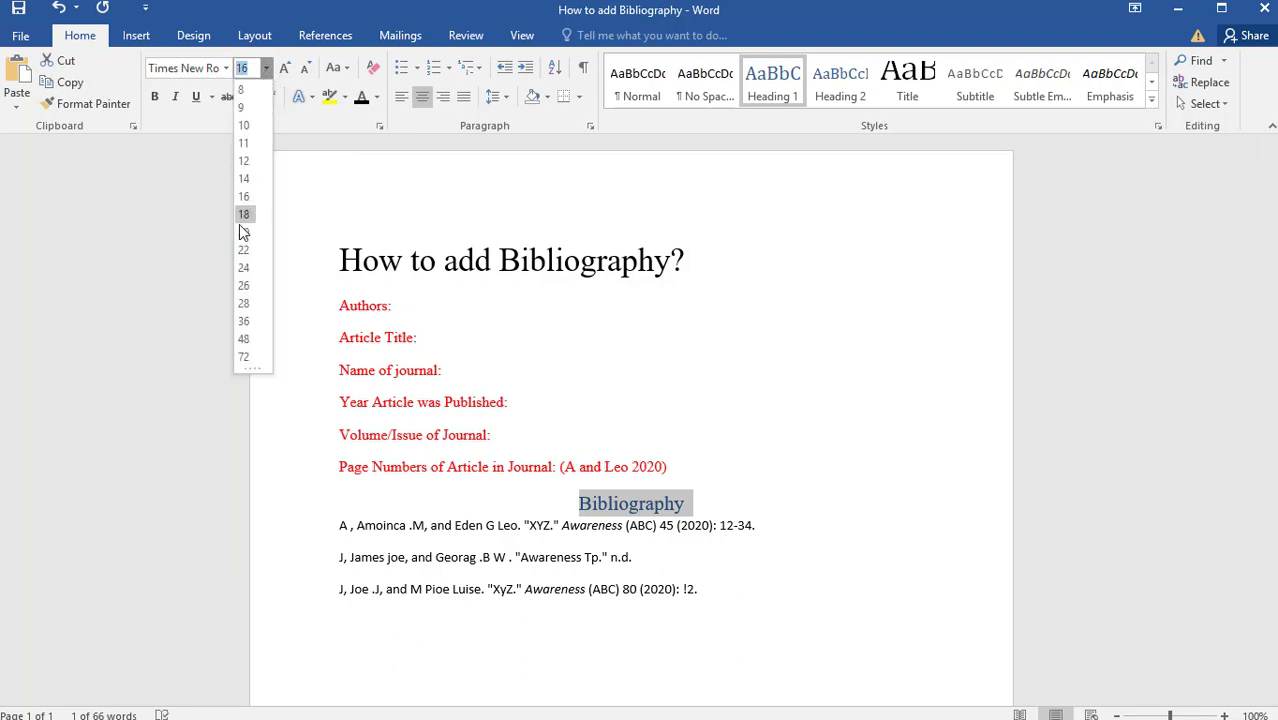
left_click(247, 287)
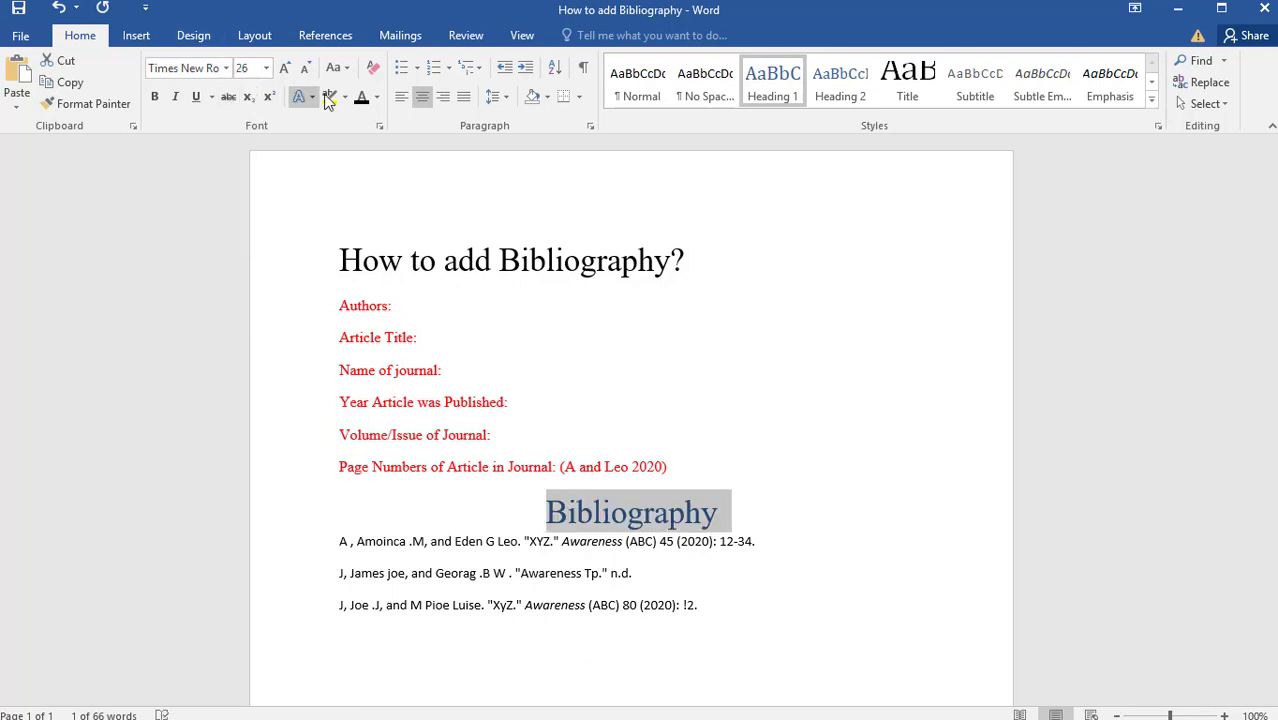
Color the Bibliography heading's text black and highlight it in yellow
left_click(375, 98)
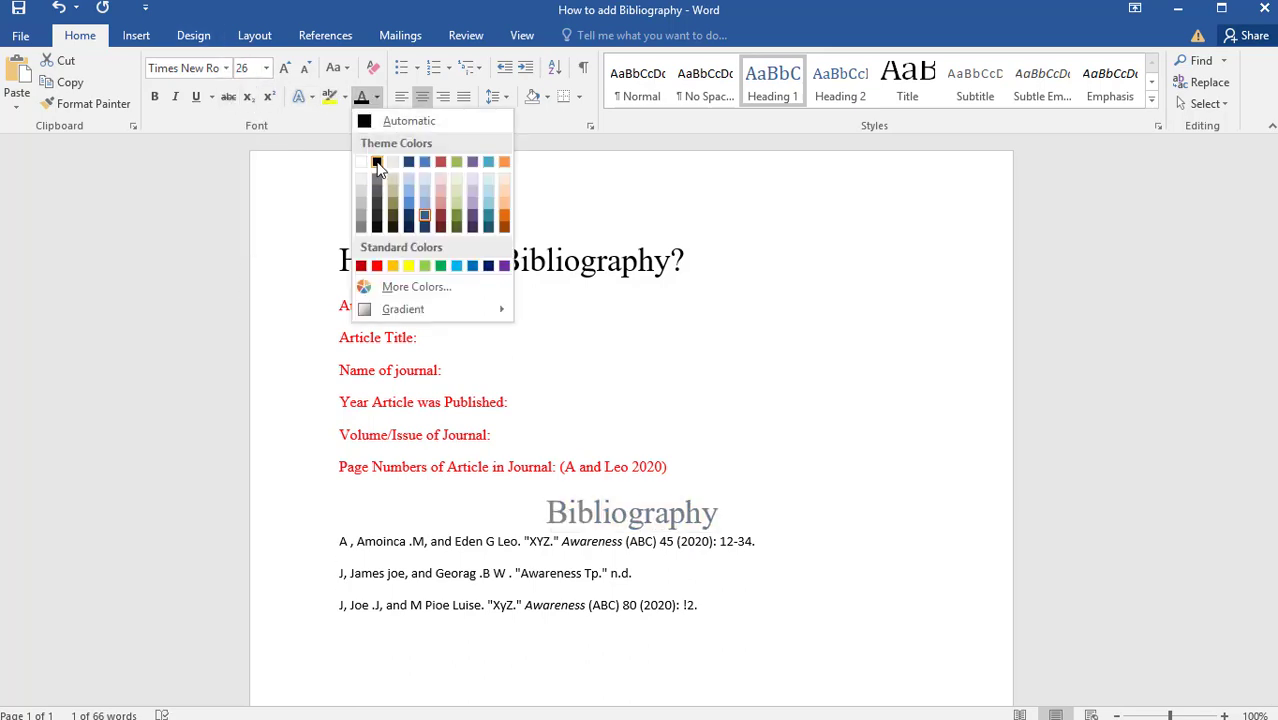
left_click(380, 170)
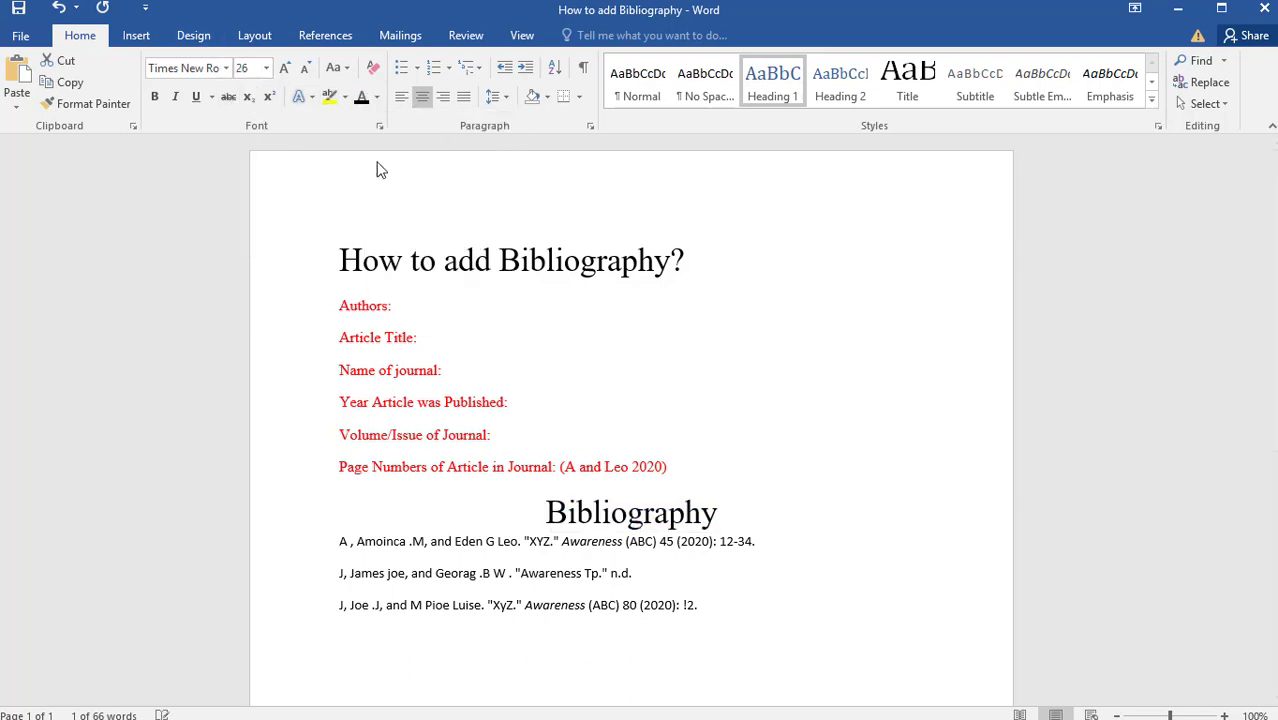
left_click(345, 97)
left_click(335, 124)
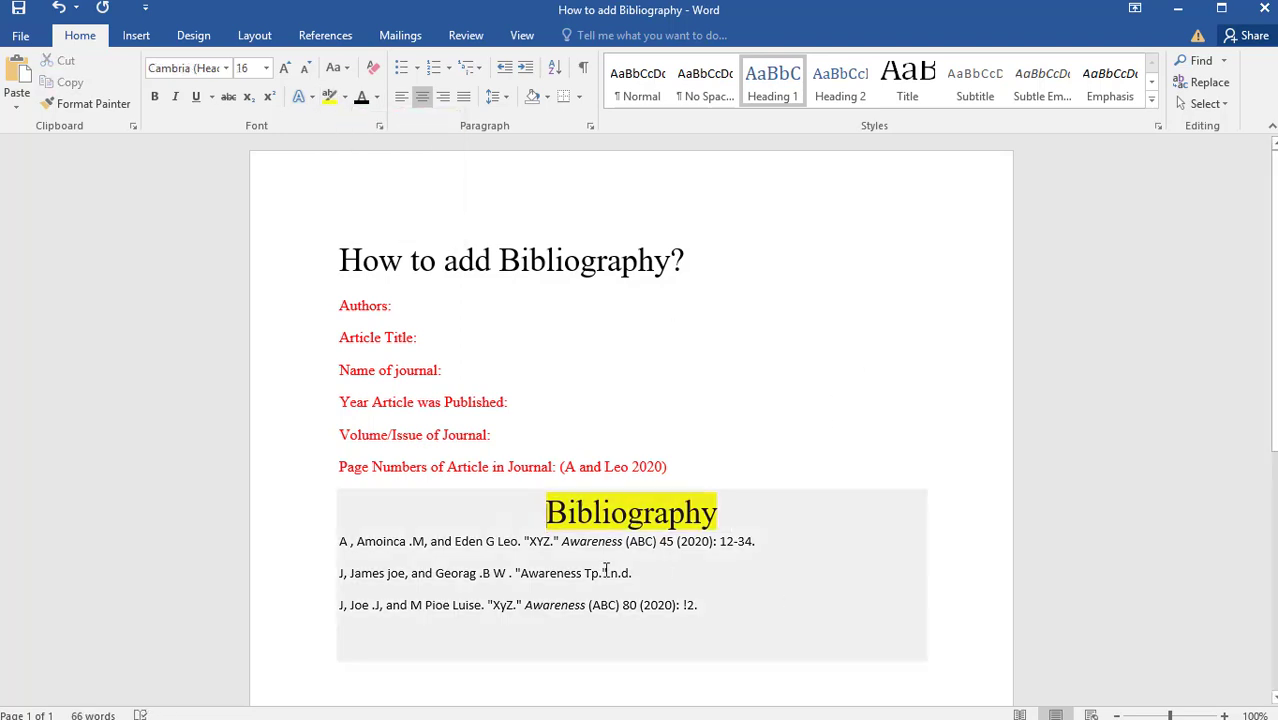
Try to center the source entries under the Bibliography heading
left_click(821, 548)
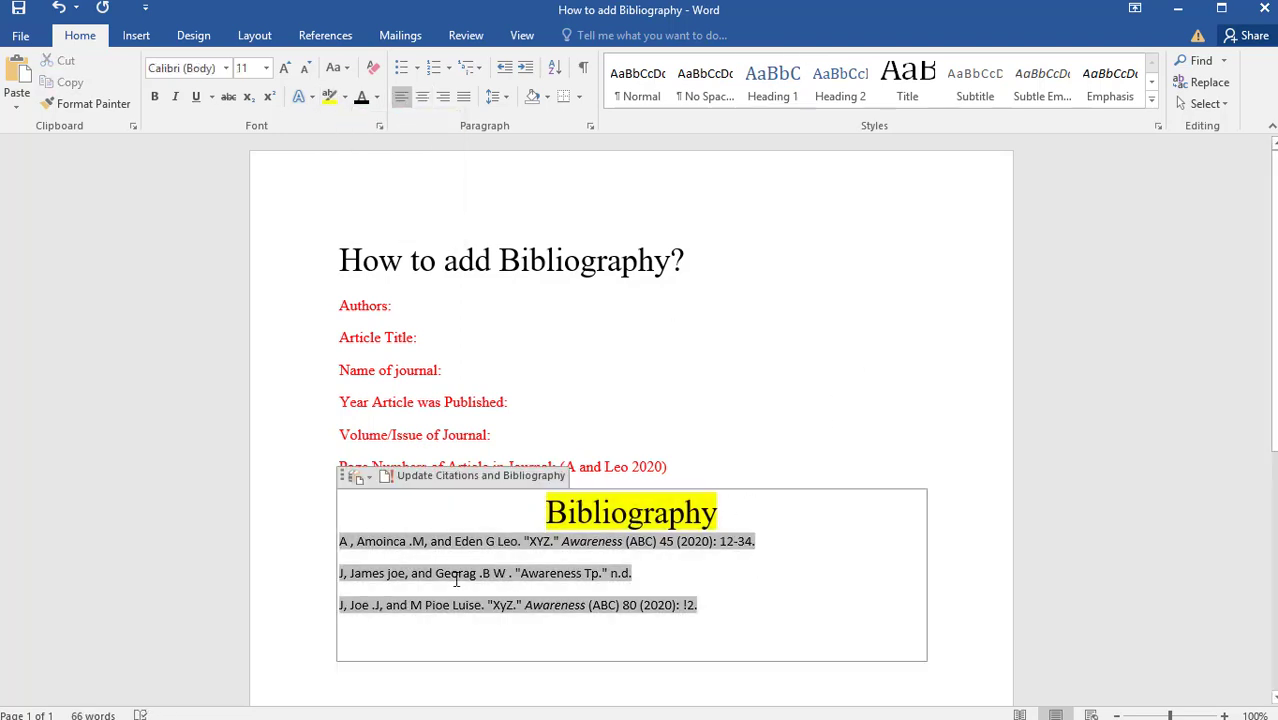
left_click(226, 67)
left_click(423, 100)
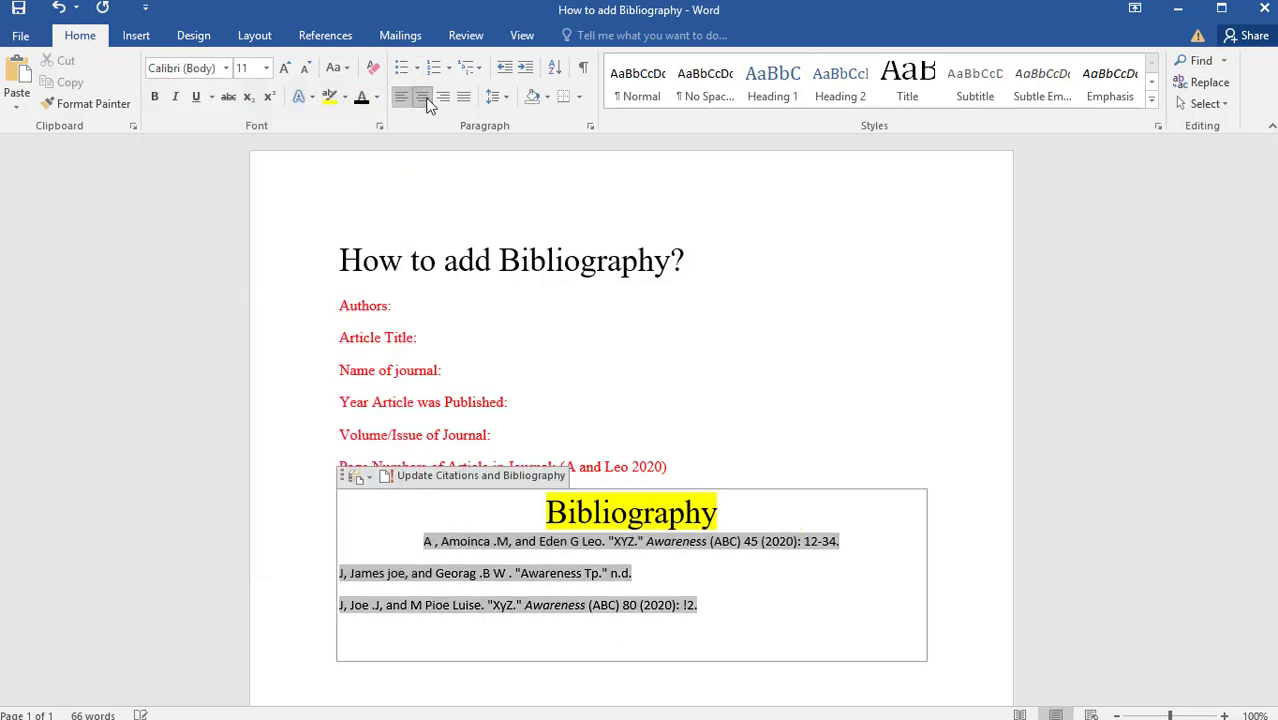
left_click(876, 404)
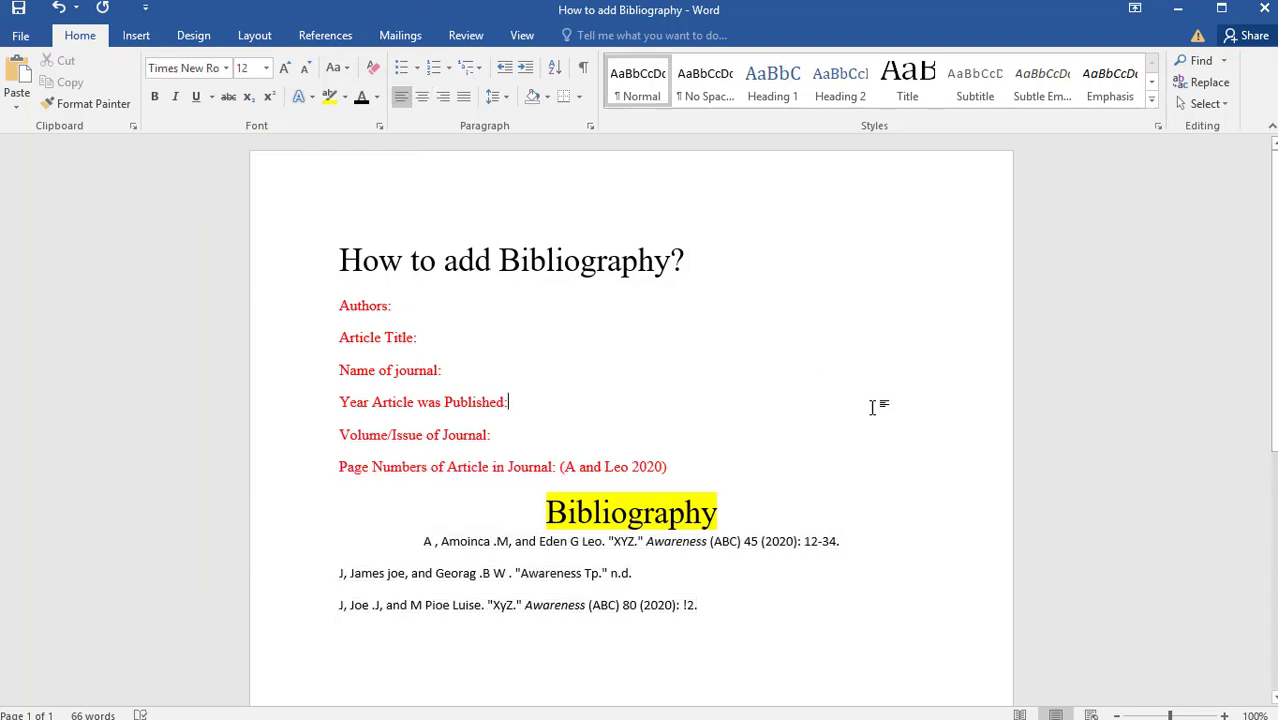
Center the whole bibliography, heading and entries together, and add a blank line after the second entry
left_click(422, 530)
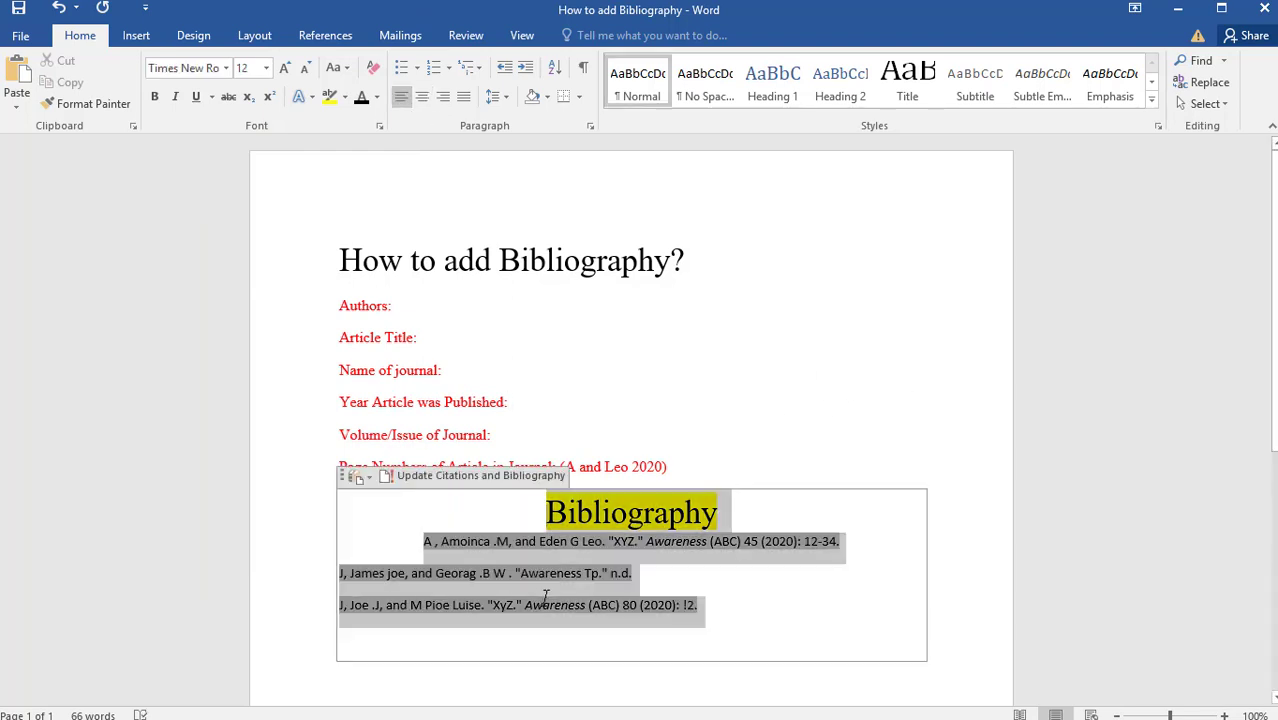
left_click(401, 97)
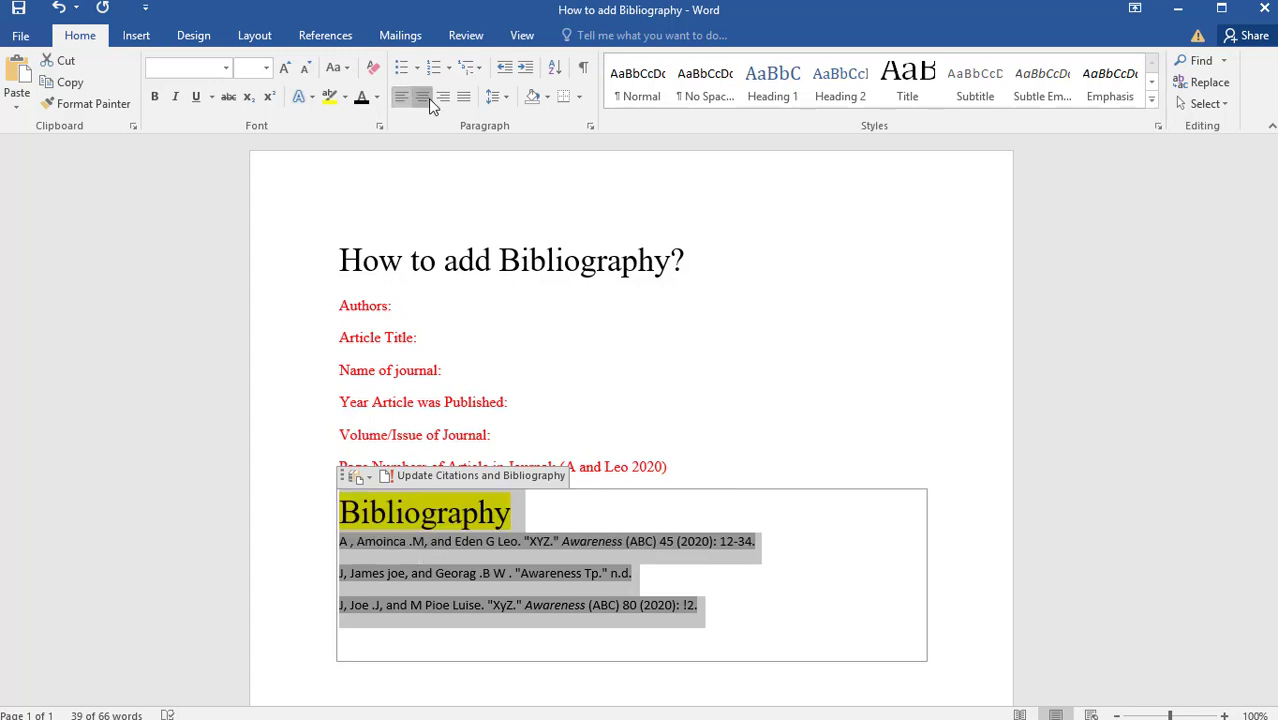
left_click(428, 98)
left_click(866, 566)
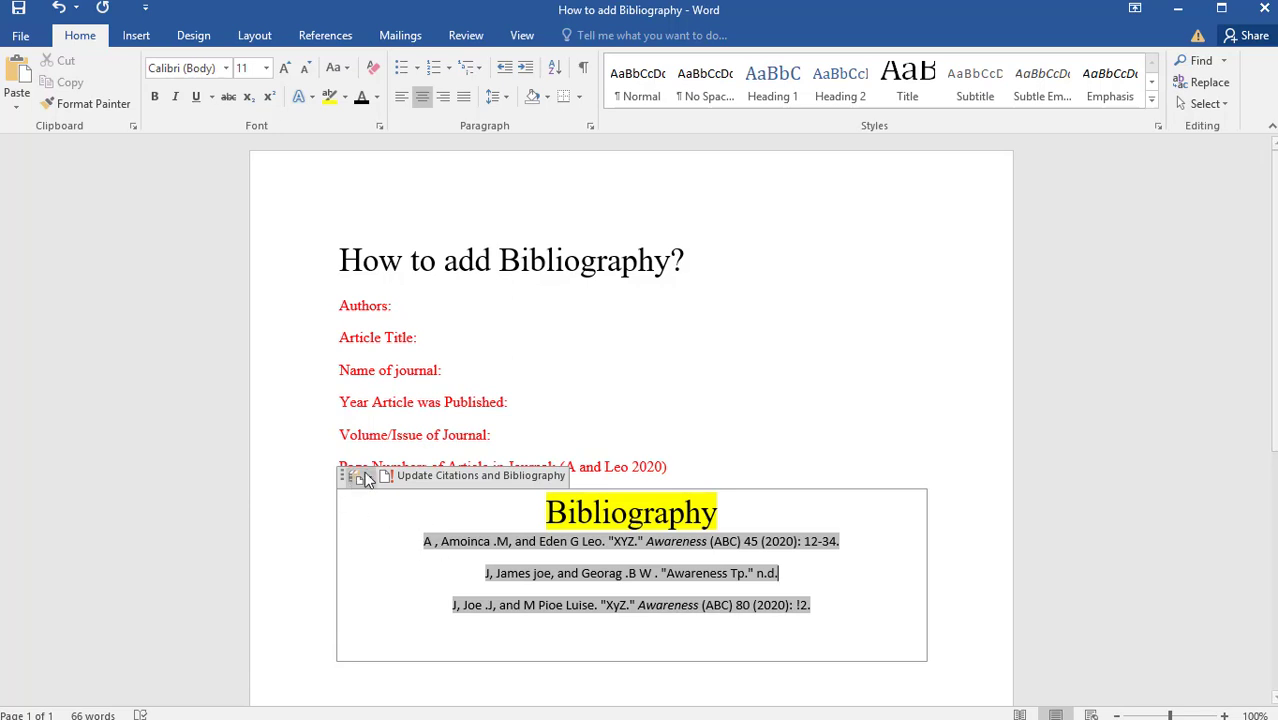
key("Return")
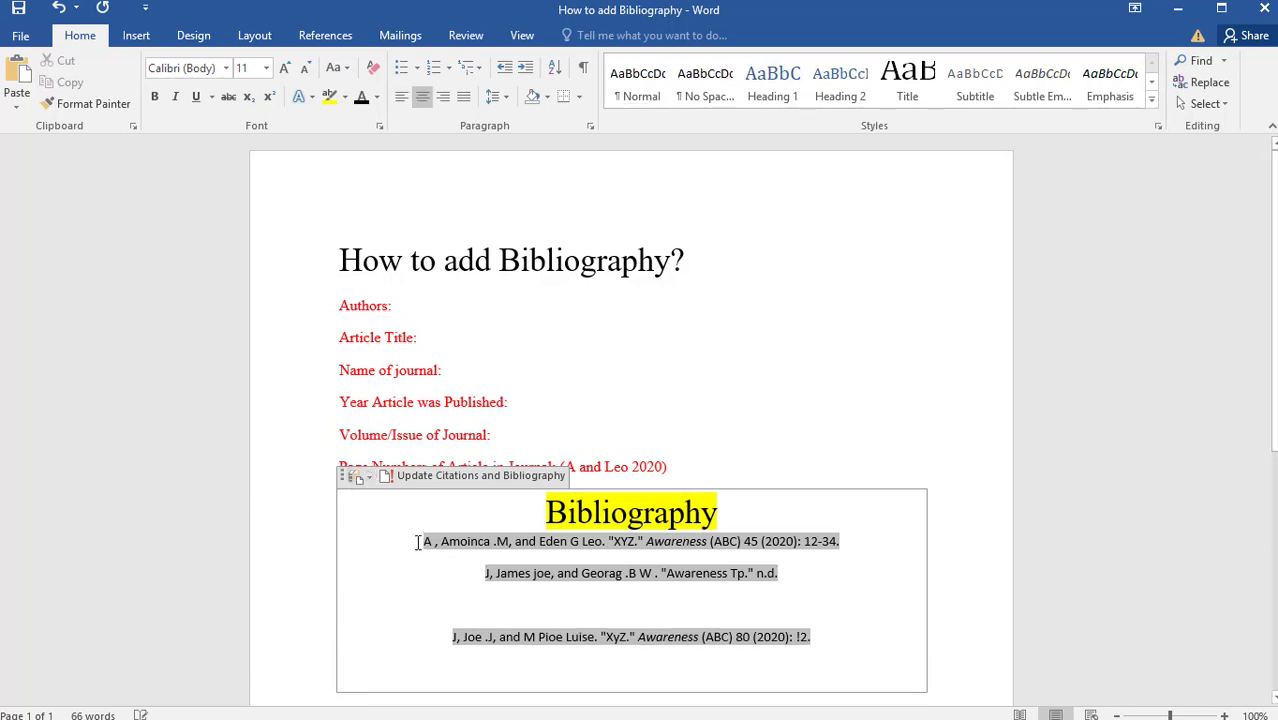
Set all the bibliography entries below the heading to Times New Roman, size 20
left_click_drag(418, 542, 819, 642)
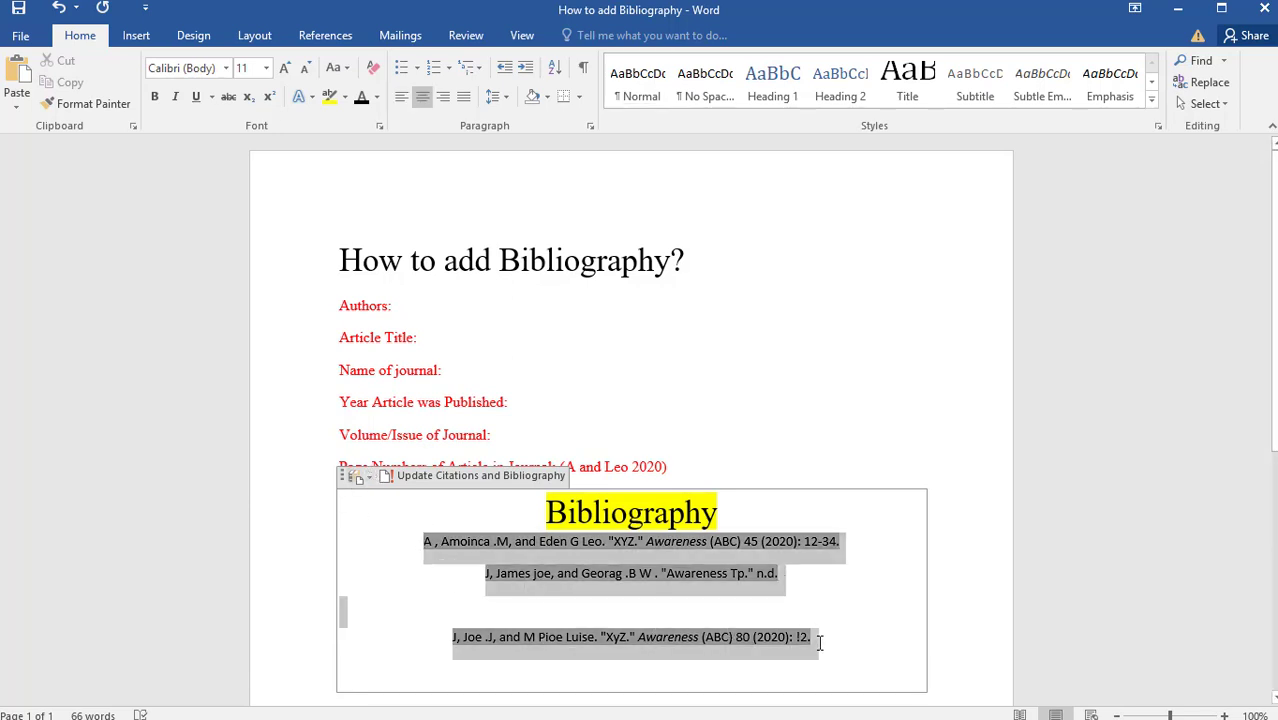
left_click(227, 68)
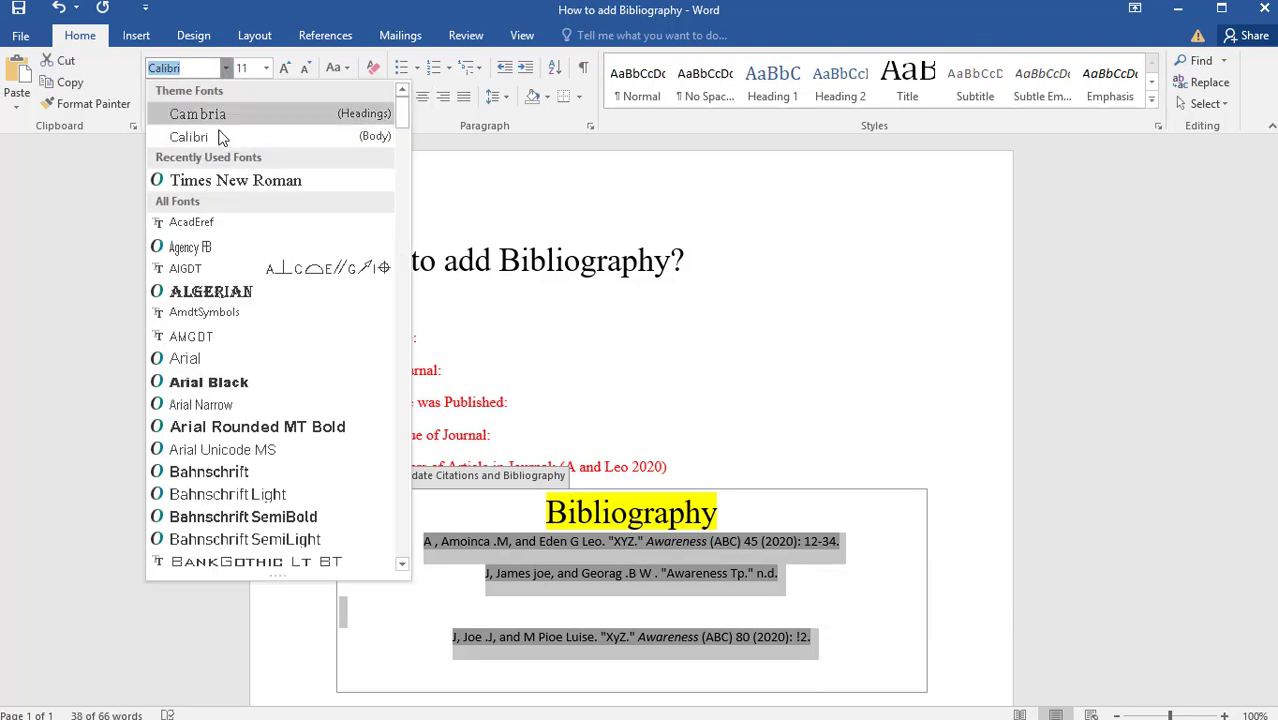
left_click(237, 182)
left_click(266, 68)
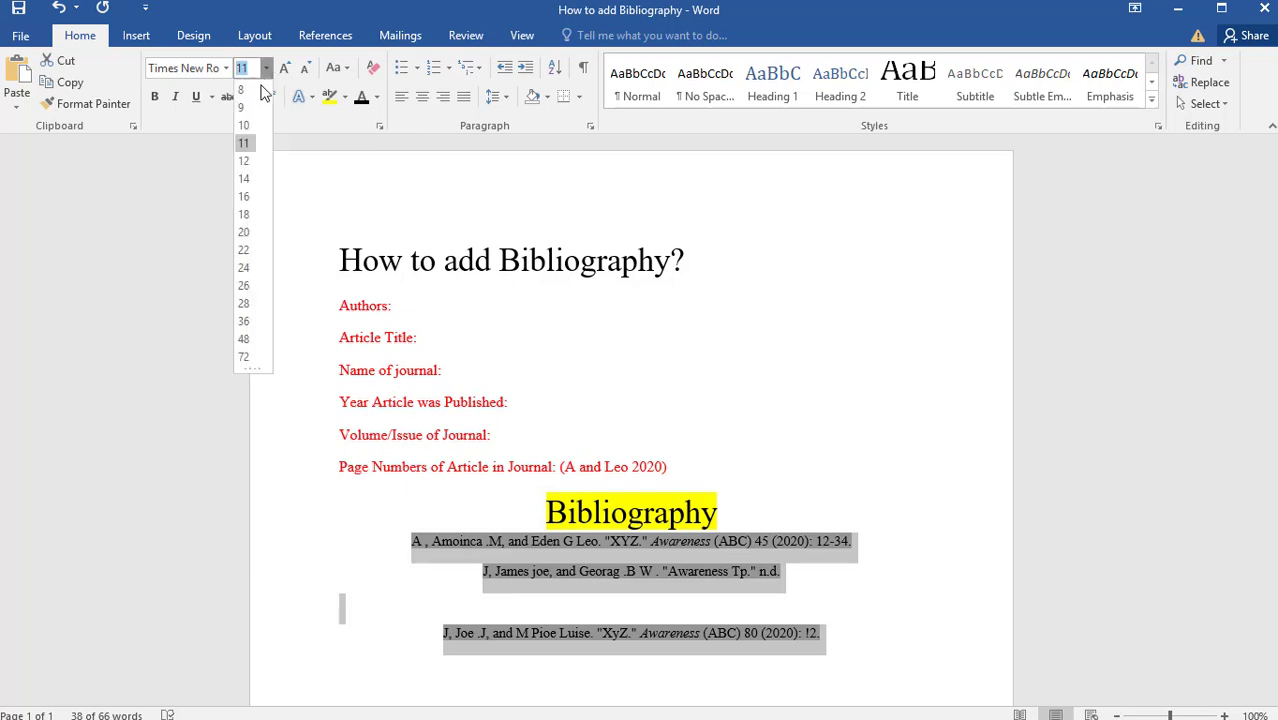
left_click(244, 232)
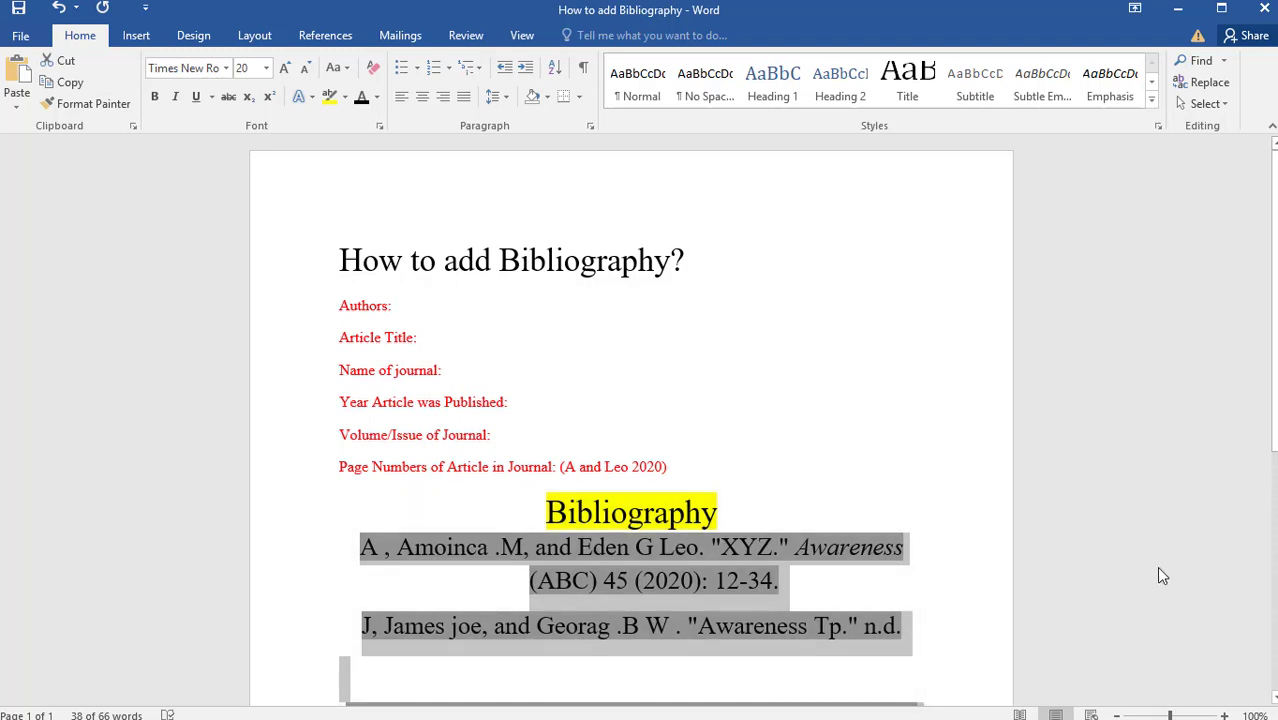
scroll(1147, 559, "down", 3)
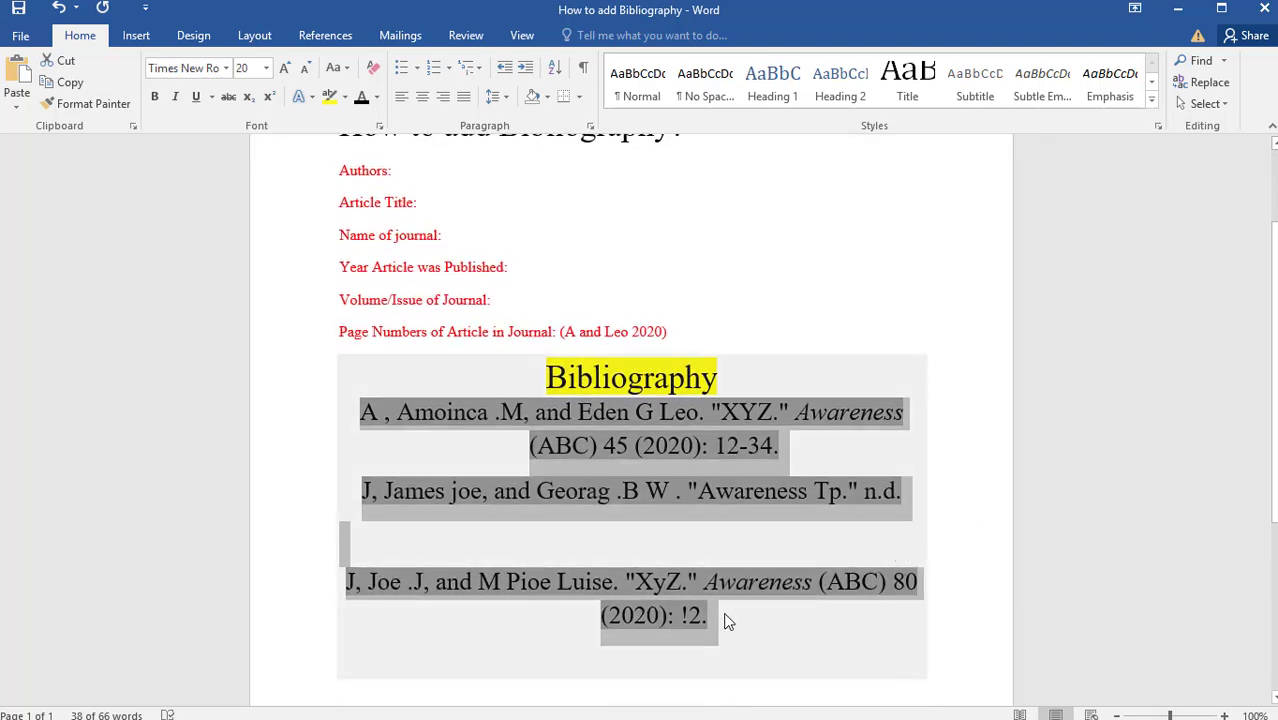
left_click(727, 621)
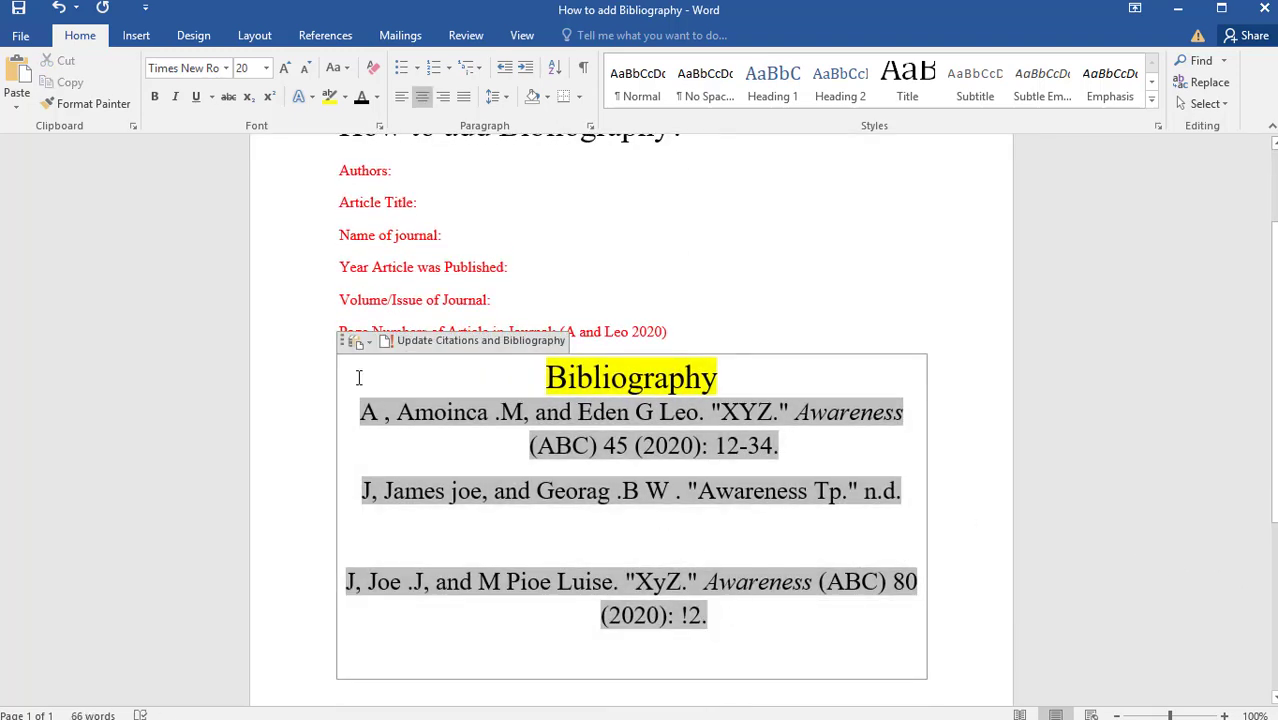
left_click(305, 302)
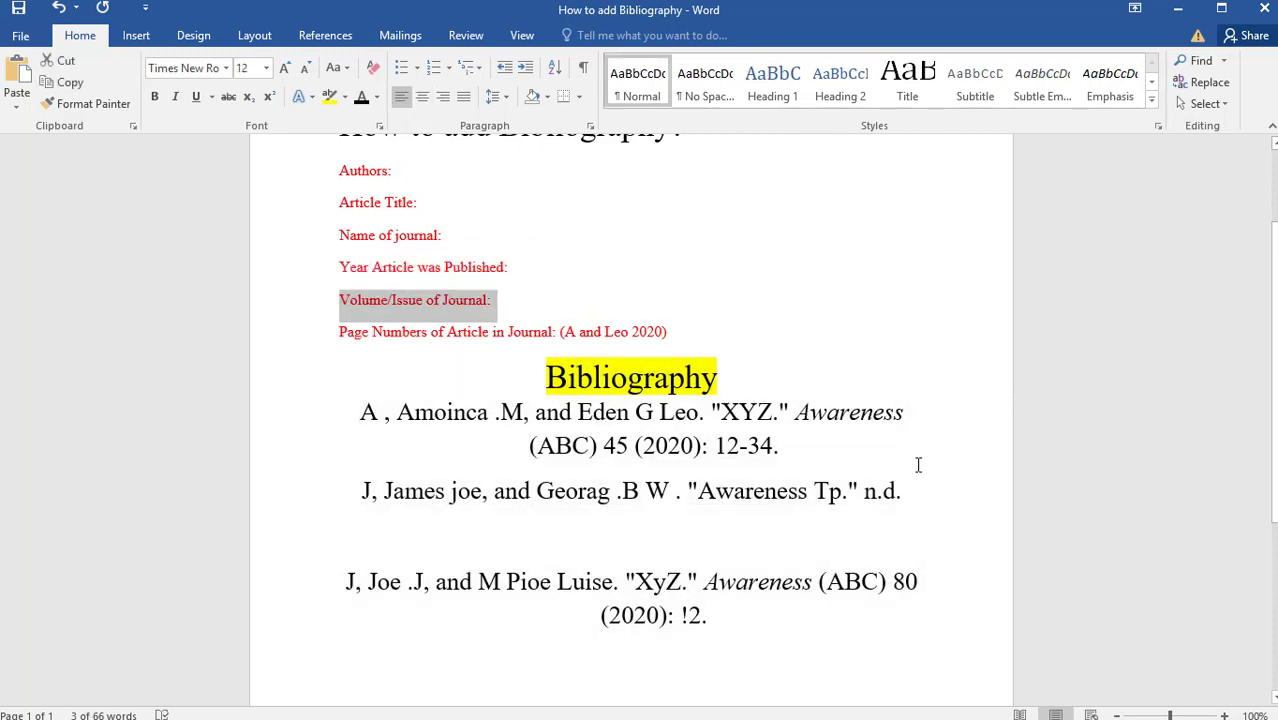